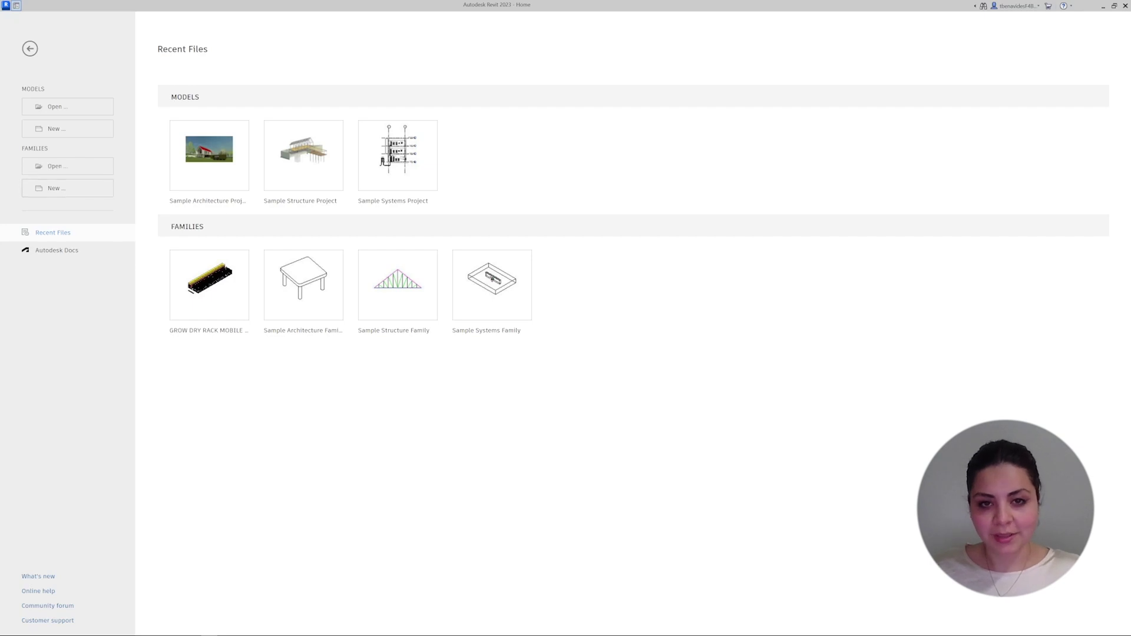
Start a new family from Generic Model.rft in the English-Imperial template folder.
{"action": "left_click", "coordinate": [68, 188]}
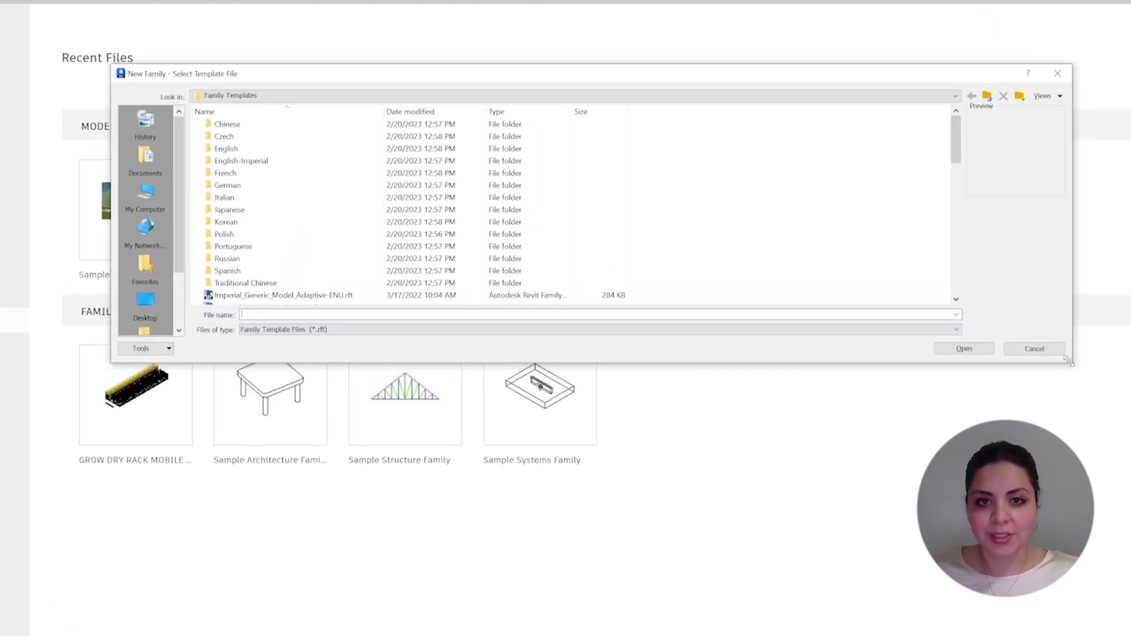
{"action": "left_click_drag", "start_coordinate": [1068, 362], "coordinate": [1122, 630]}
{"action": "double_click", "coordinate": [253, 161]}
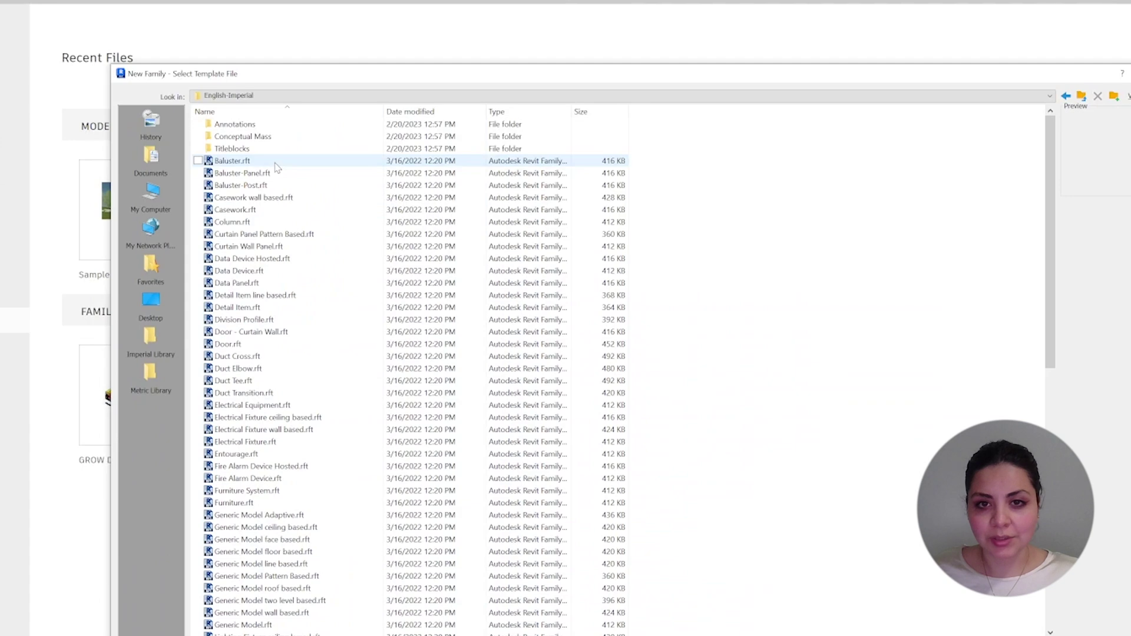
{"action": "scroll", "coordinate": [648, 419], "scroll_direction": "down", "scroll_amount": 4}
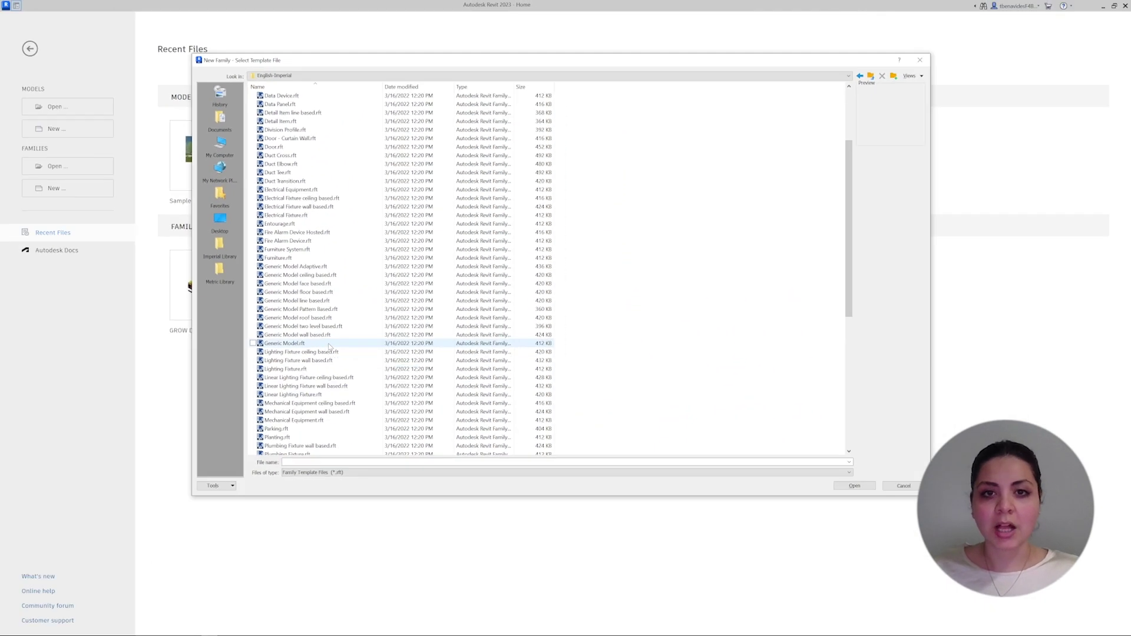
{"action": "left_click", "coordinate": [303, 479]}
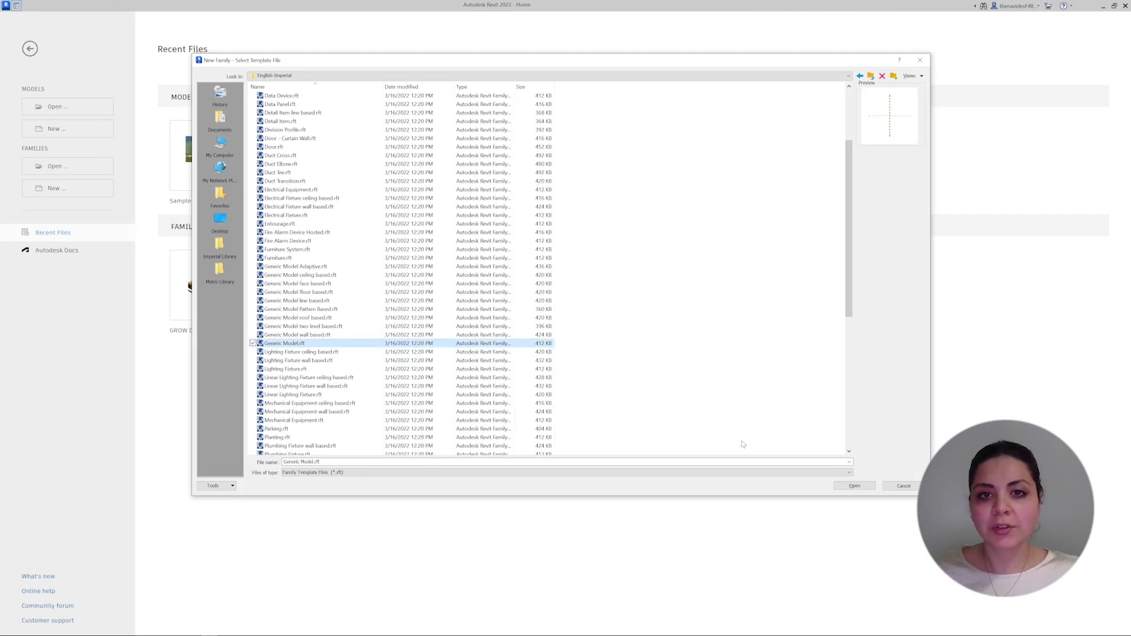
Create the Generic Model family and draw two vertical and two horizontal reference planes around the plan centre.
{"action": "left_click", "coordinate": [854, 486]}
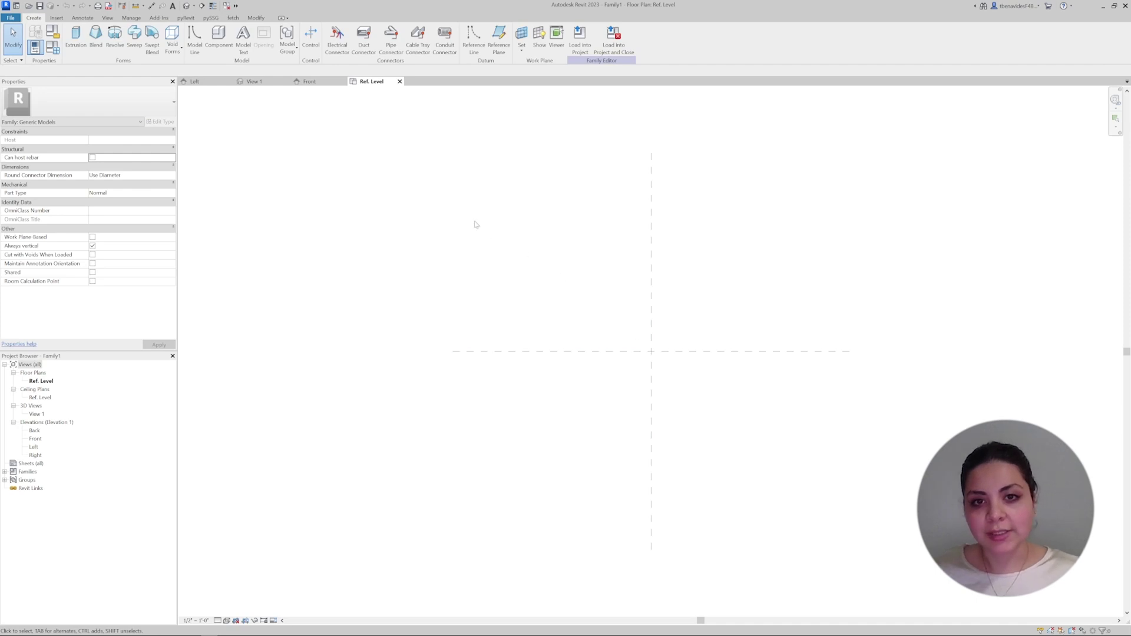
{"action": "key", "text": "r"}
{"action": "key", "text": "p"}
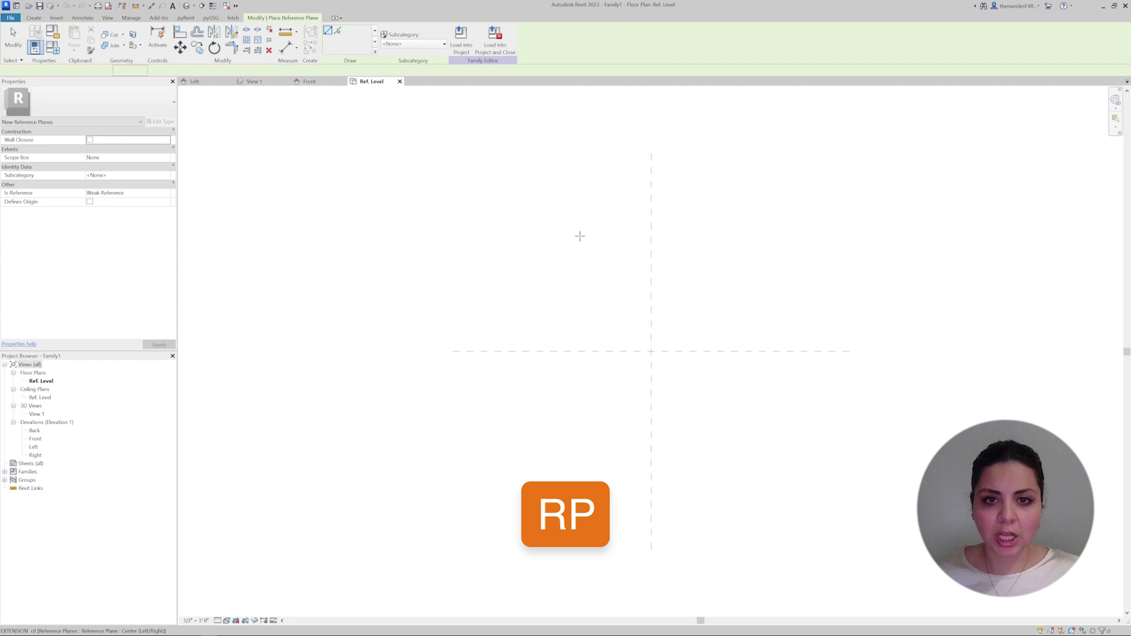
{"action": "left_click", "coordinate": [602, 260]}
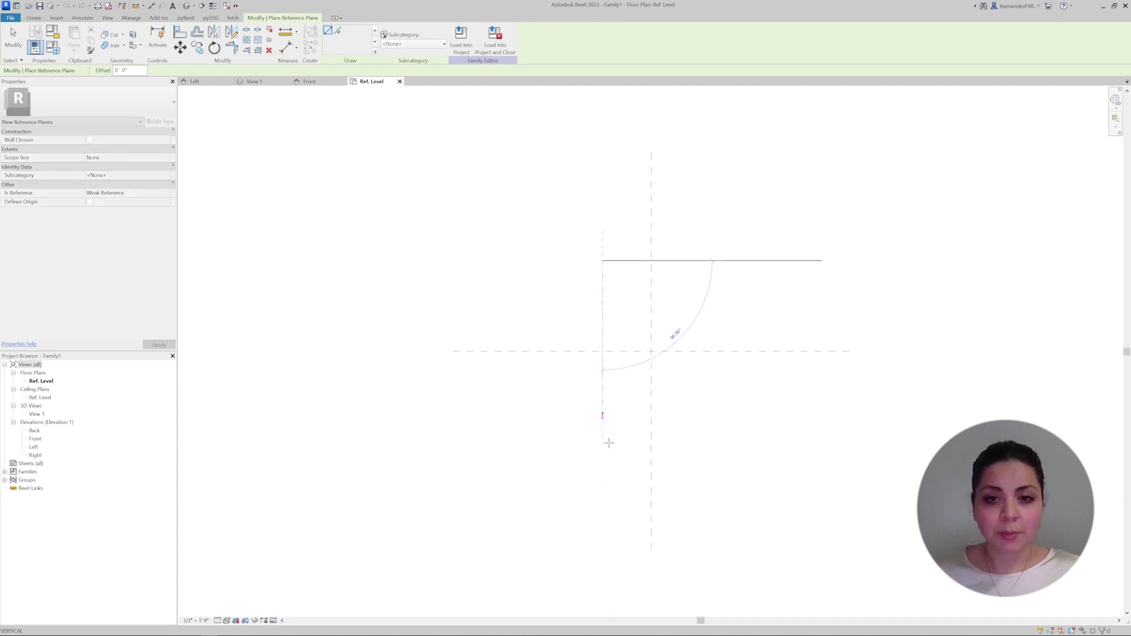
{"action": "left_click", "coordinate": [603, 462]}
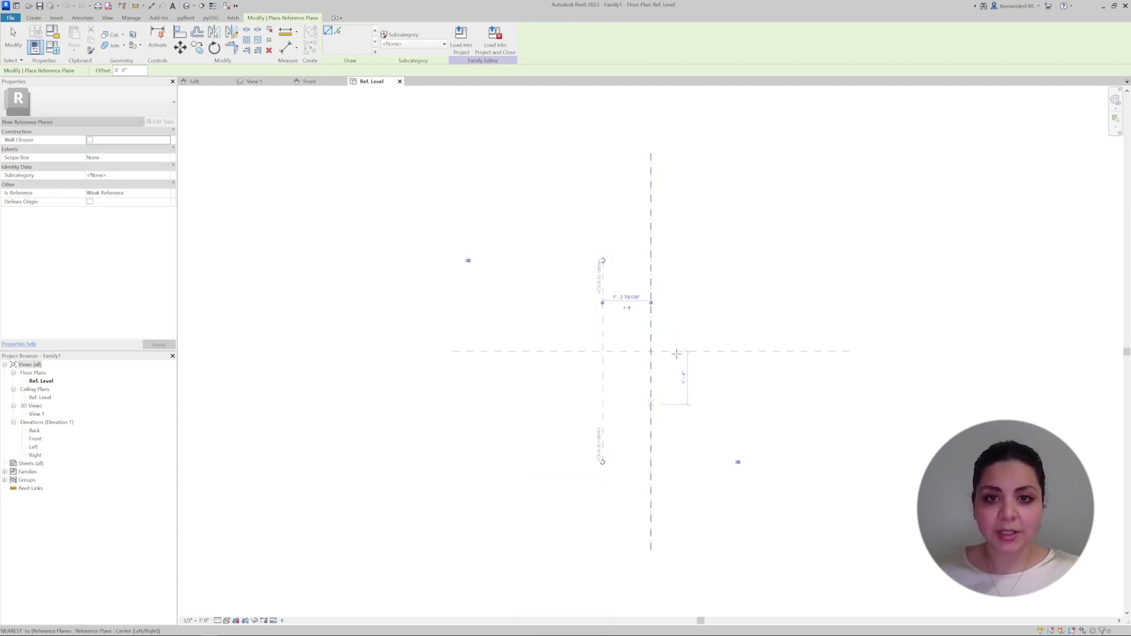
{"action": "left_click", "coordinate": [687, 260]}
{"action": "left_click", "coordinate": [685, 461]}
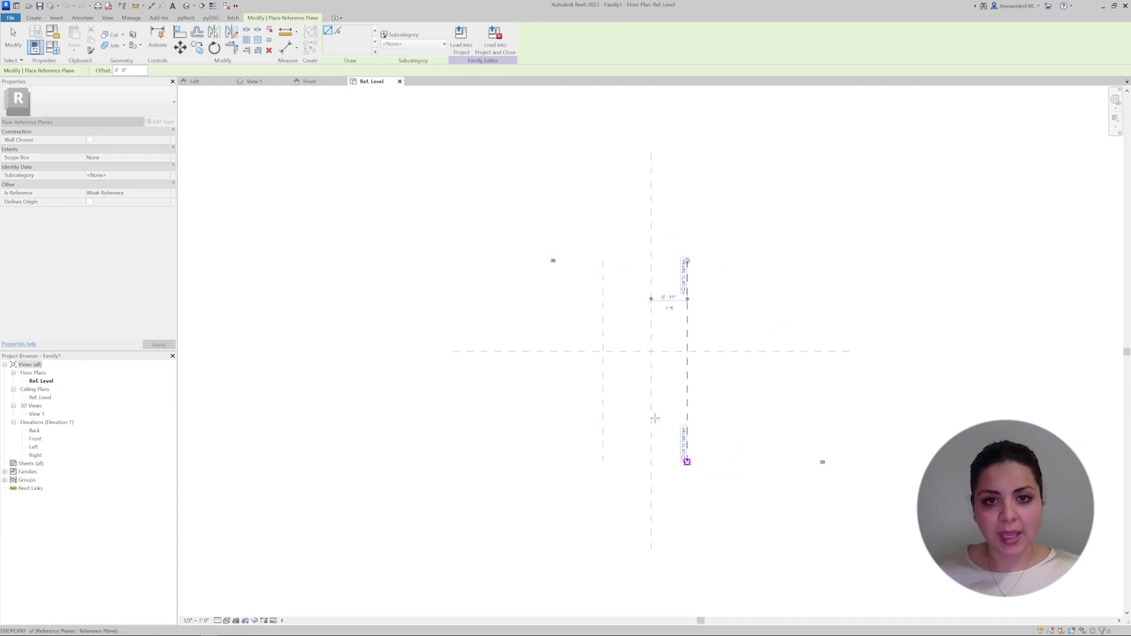
{"action": "left_click", "coordinate": [500, 289]}
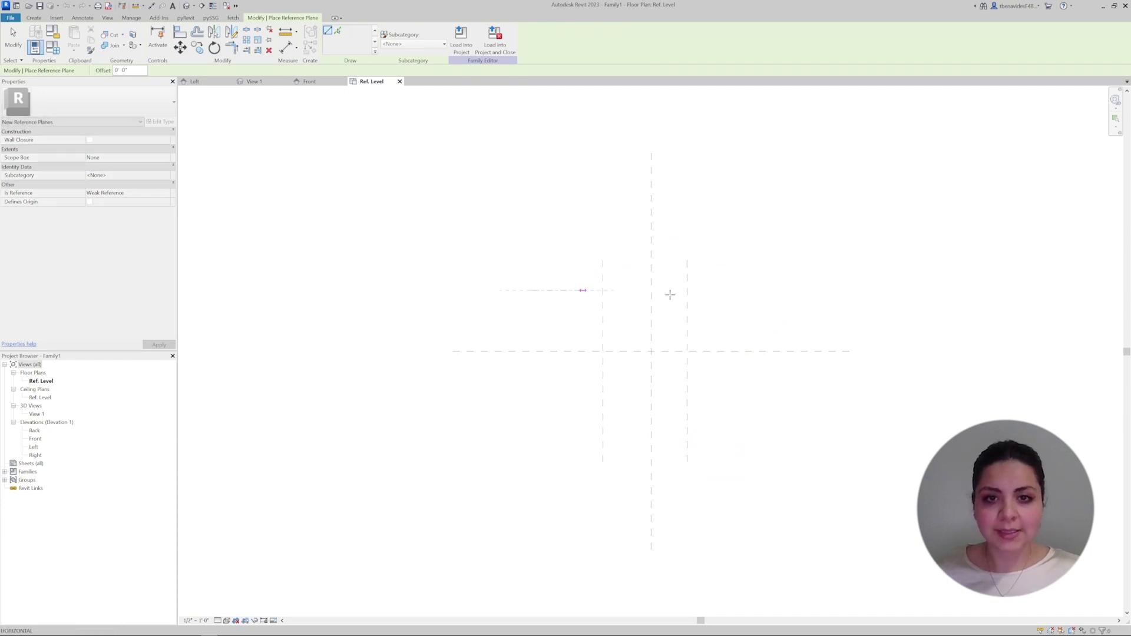
{"action": "left_click", "coordinate": [751, 291]}
{"action": "left_click", "coordinate": [533, 391]}
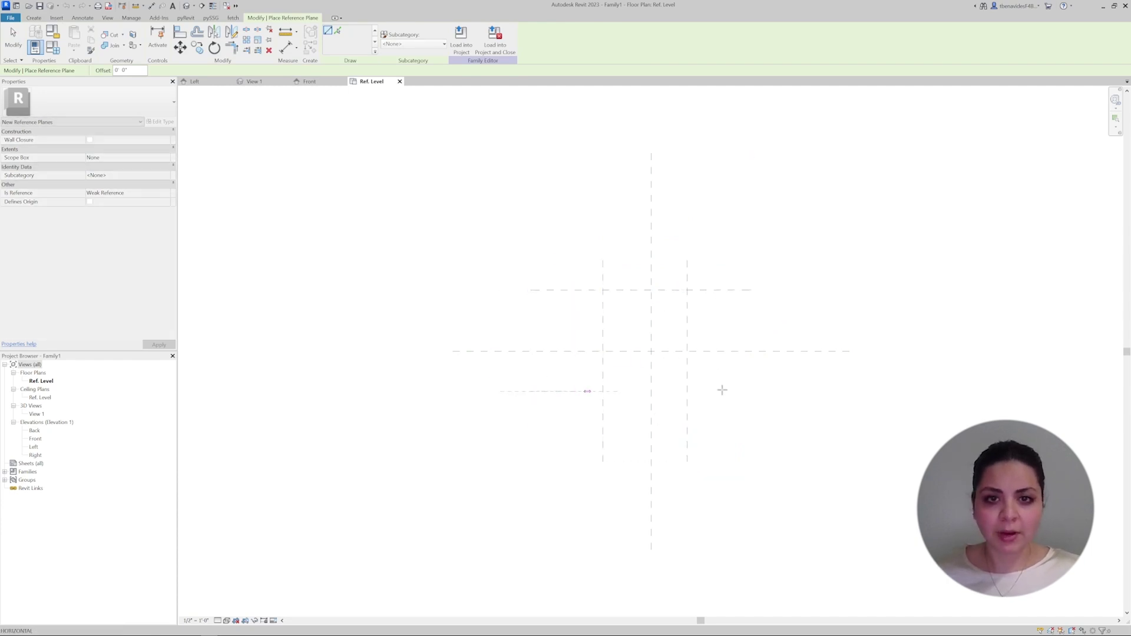
{"action": "left_click", "coordinate": [751, 391]}
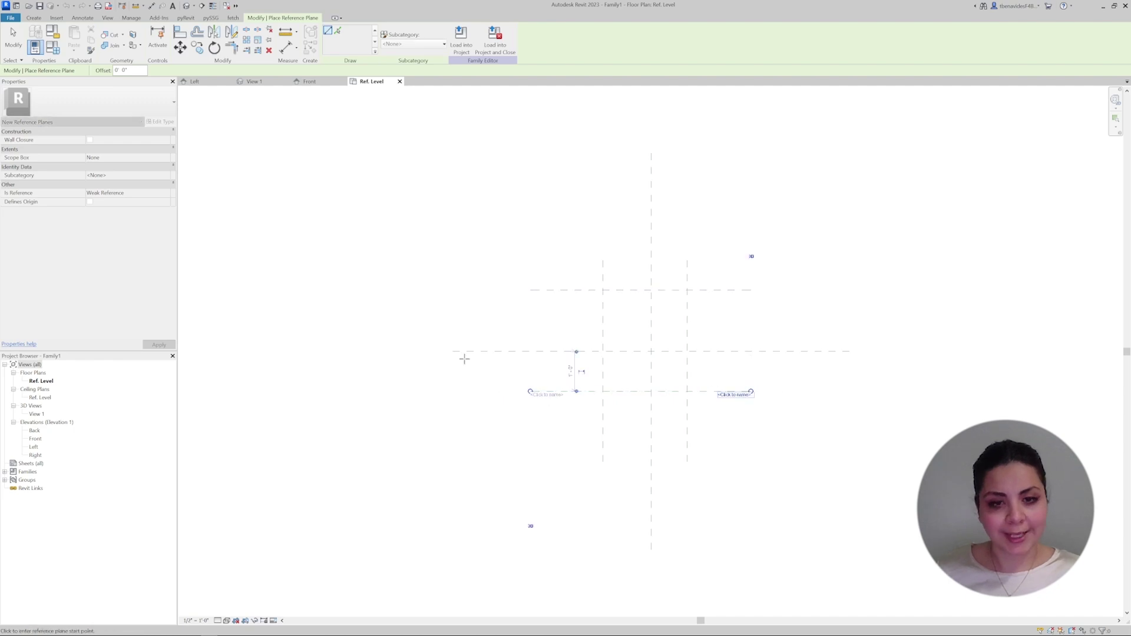
In Front elevation, draw two horizontal reference planes above Ref. Level, then return to the plan.
{"action": "double_click", "coordinate": [35, 438]}
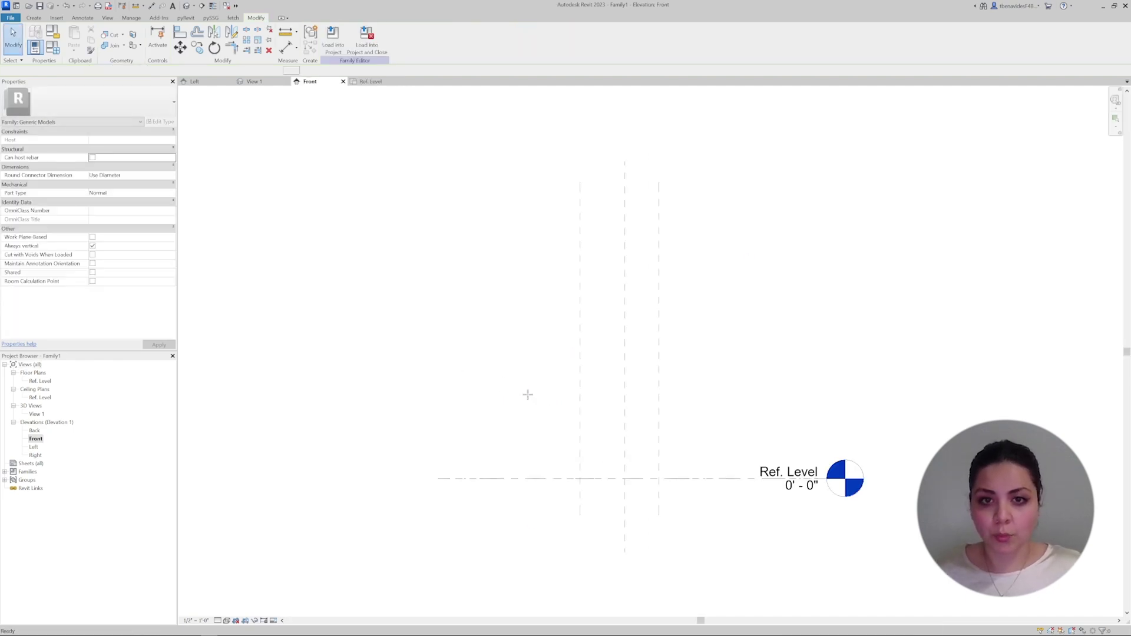
{"action": "key", "text": "r"}
{"action": "key", "text": "p"}
{"action": "left_click", "coordinate": [527, 458]}
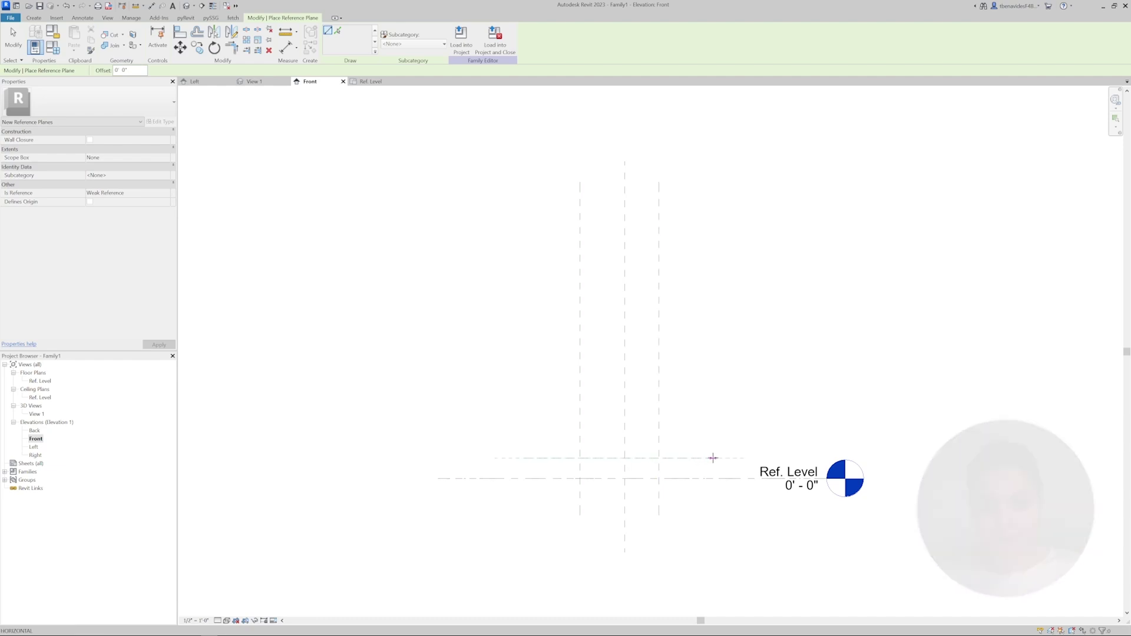
{"action": "left_click", "coordinate": [713, 458]}
{"action": "left_click", "coordinate": [529, 434]}
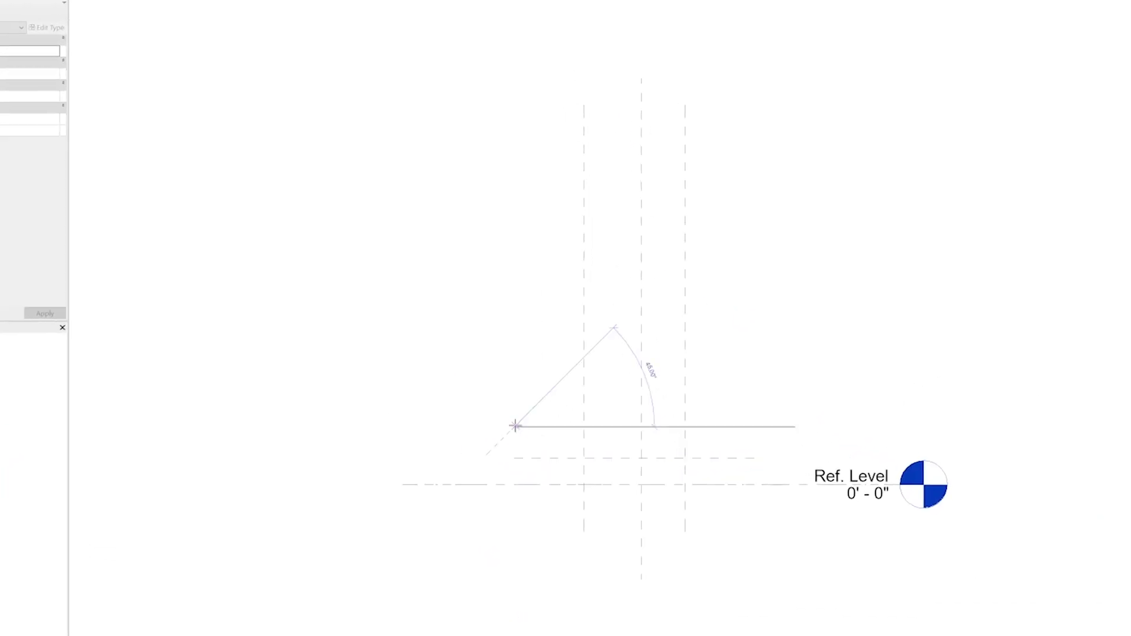
{"action": "left_click", "coordinate": [776, 423]}
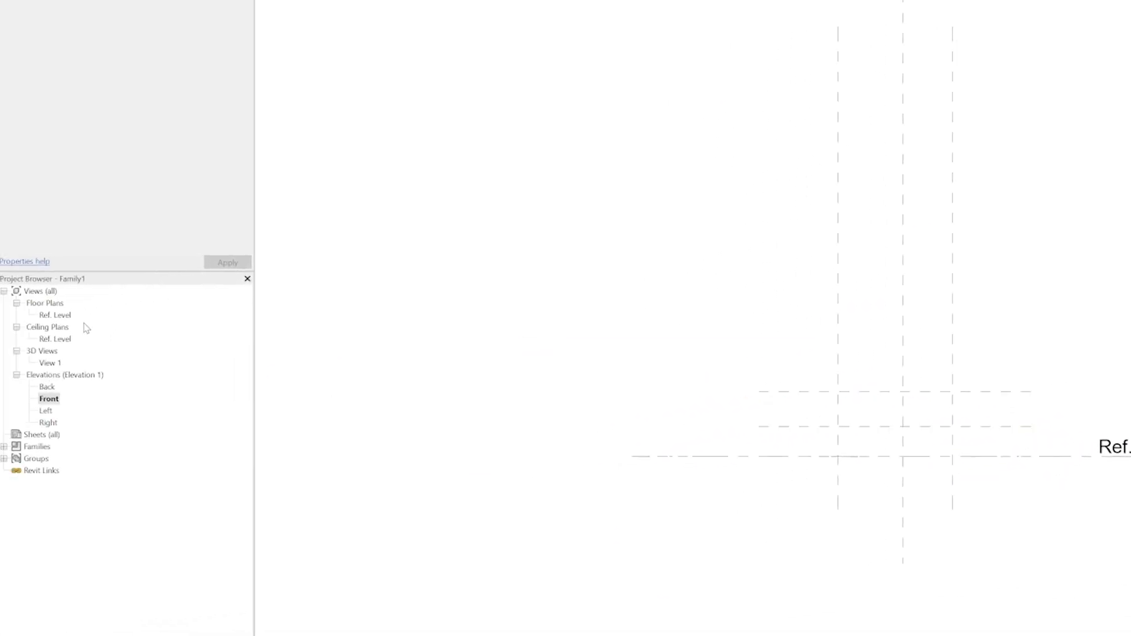
{"action": "double_click", "coordinate": [55, 315]}
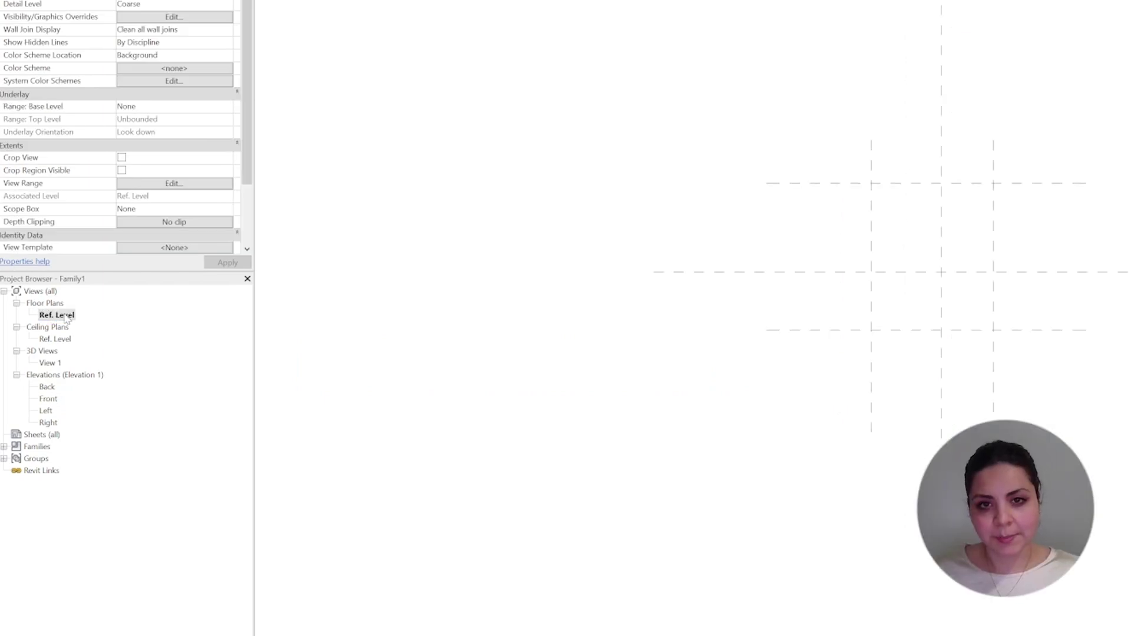
Name the left vertical reference plane 'Left' and set its Is Reference to Left.
{"action": "left_click", "coordinate": [332, 344]}
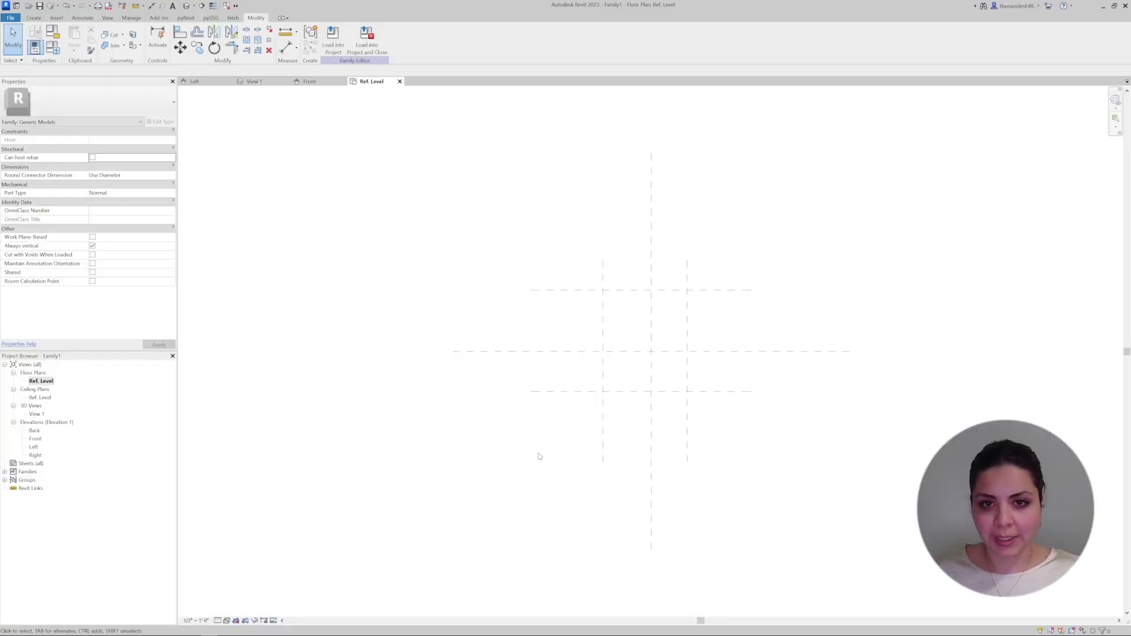
{"action": "left_click", "coordinate": [602, 427]}
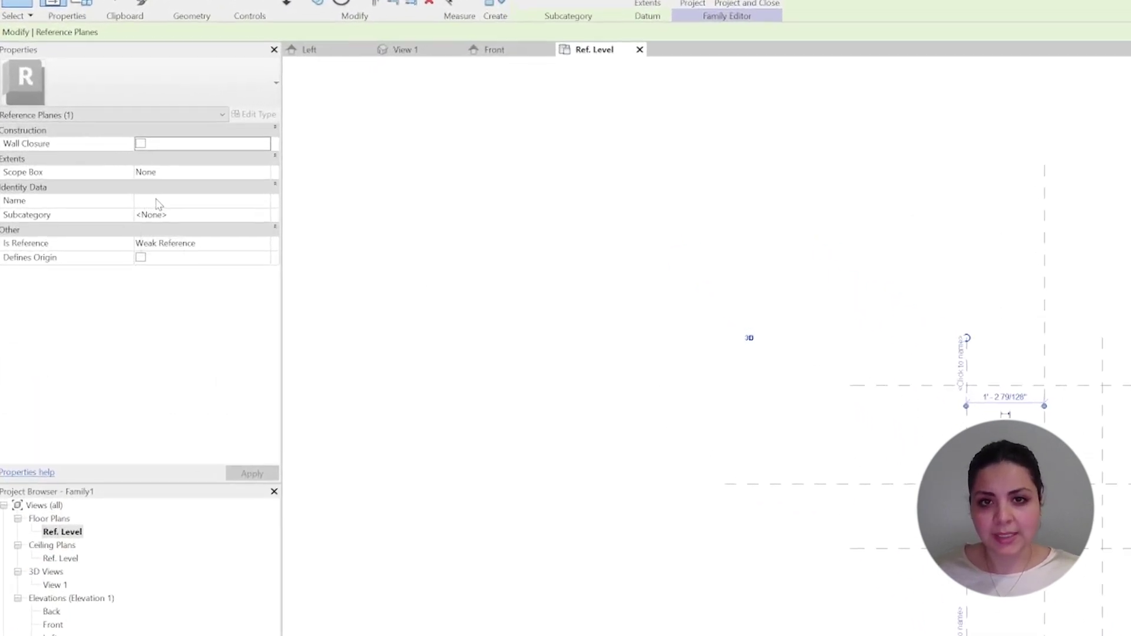
{"action": "left_click", "coordinate": [158, 201]}
{"action": "type", "text": "Left"}
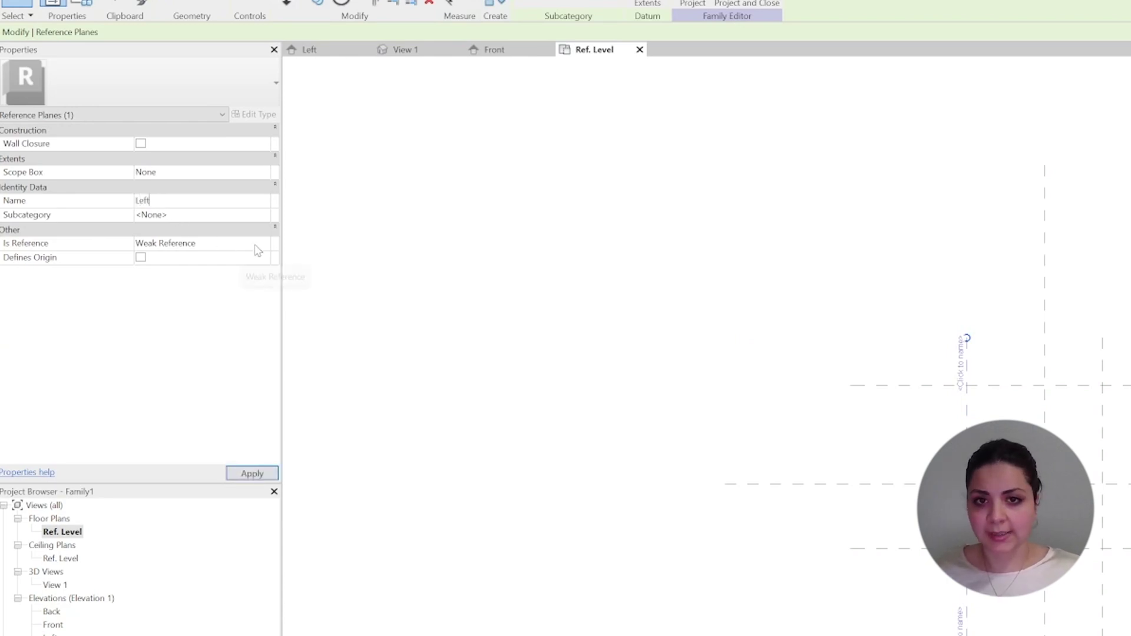
{"action": "left_click", "coordinate": [267, 244]}
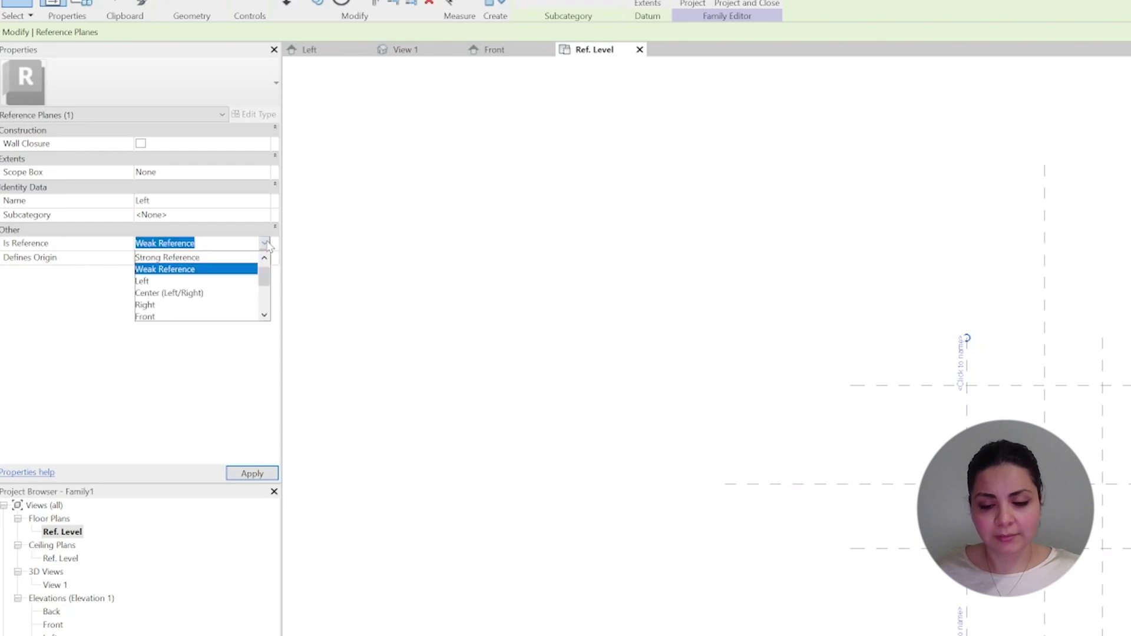
{"action": "left_click_drag", "start_coordinate": [264, 276], "coordinate": [195, 261]}
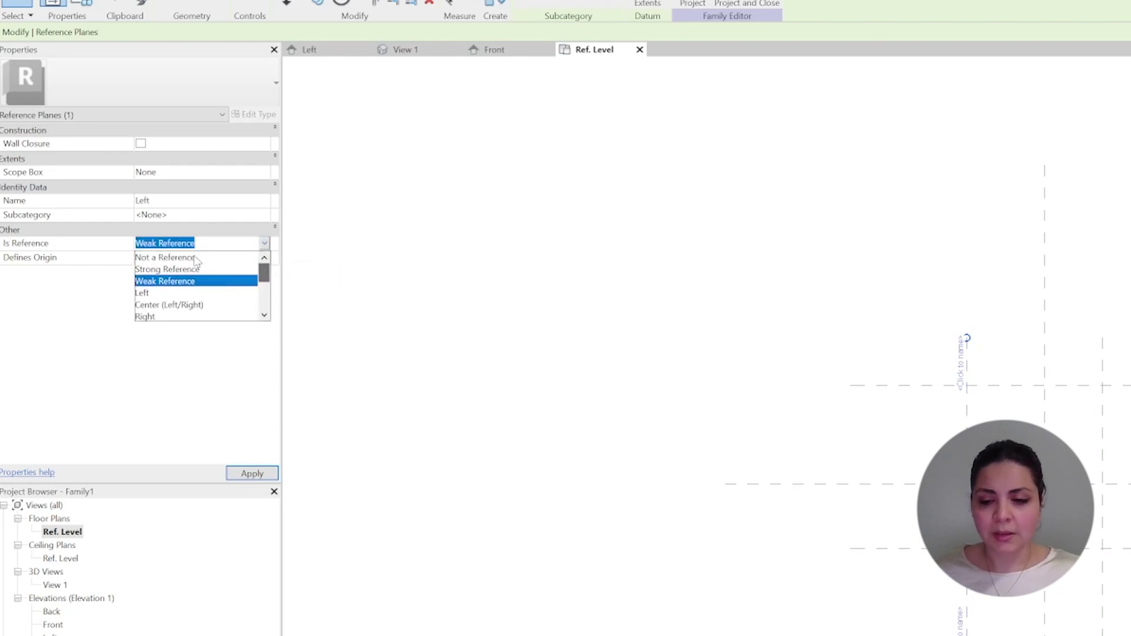
{"action": "left_click", "coordinate": [149, 294]}
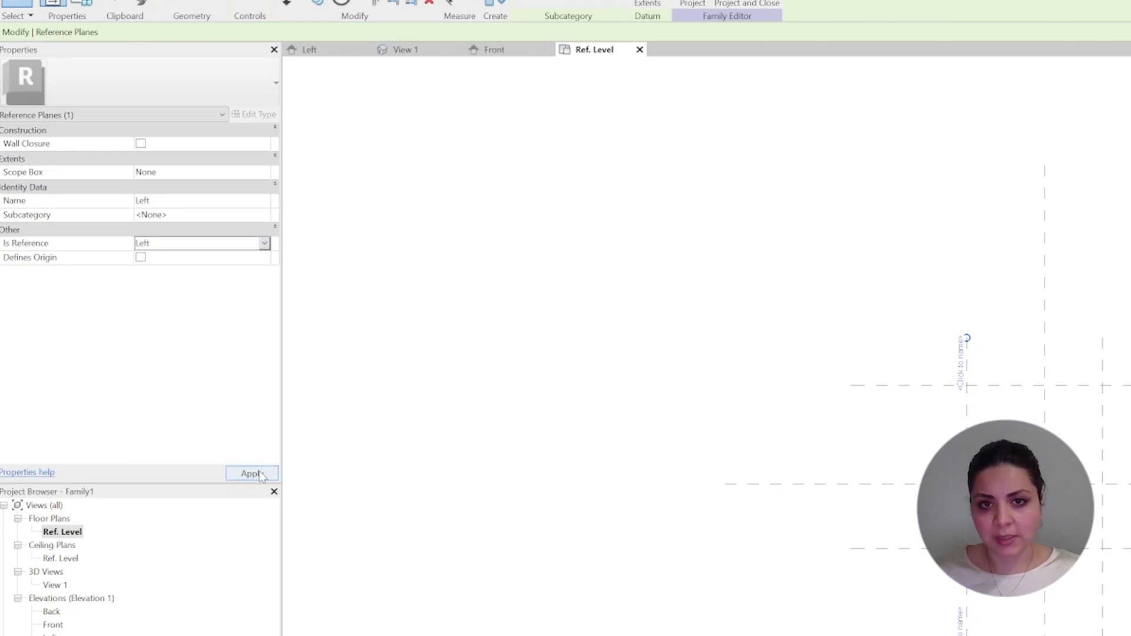
{"action": "left_click", "coordinate": [264, 473]}
Set the right vertical reference plane's Is Reference to Right.
{"action": "left_click", "coordinate": [777, 436]}
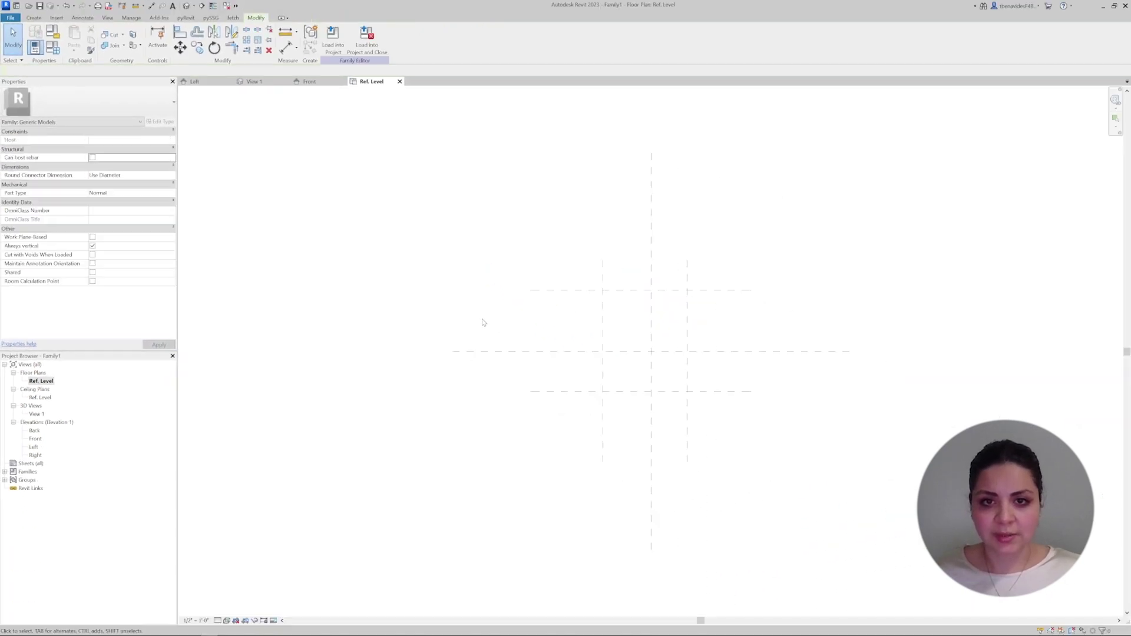
{"action": "left_click", "coordinate": [686, 319]}
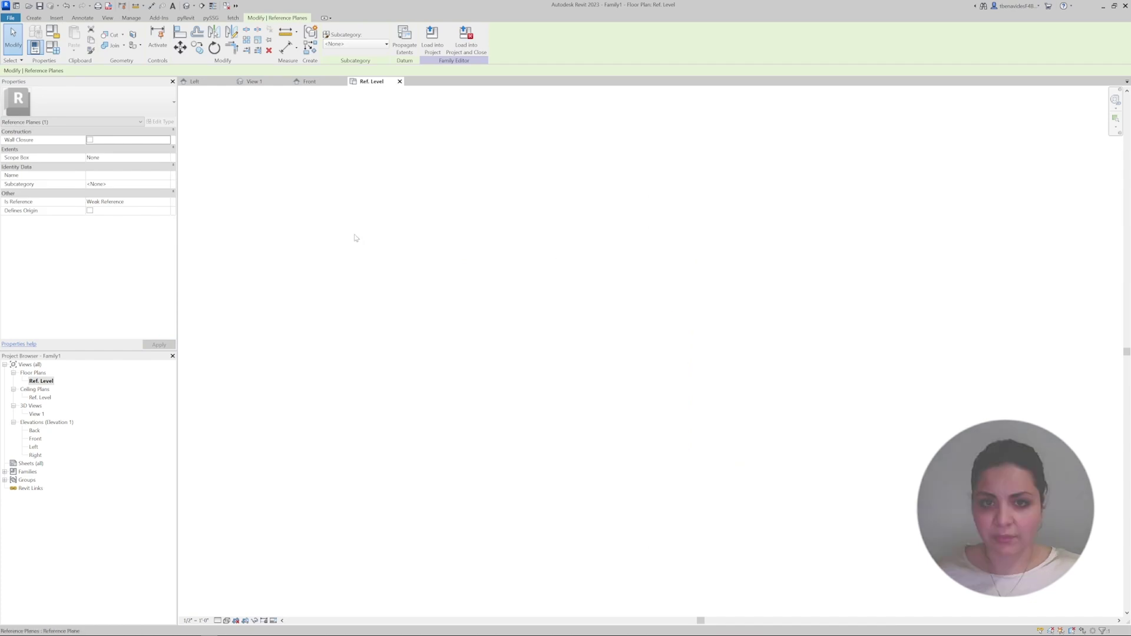
{"action": "left_click", "coordinate": [164, 204]}
{"action": "left_click", "coordinate": [118, 237]}
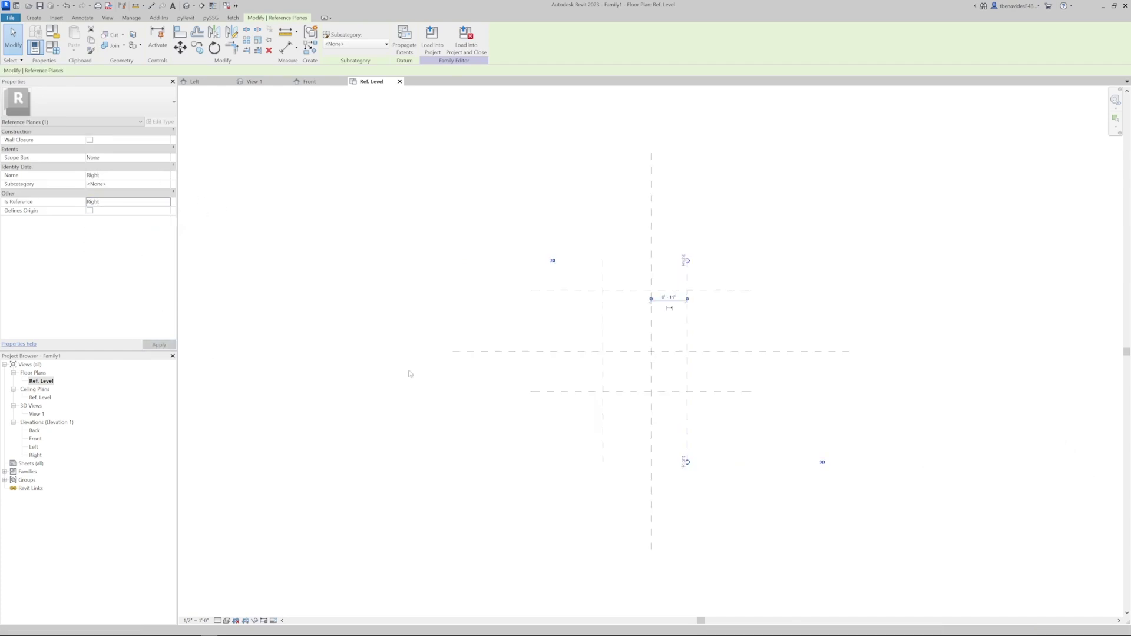
Name the lower and upper horizontal planes Front and Back, with matching Is Reference values.
{"action": "left_click", "coordinate": [569, 390]}
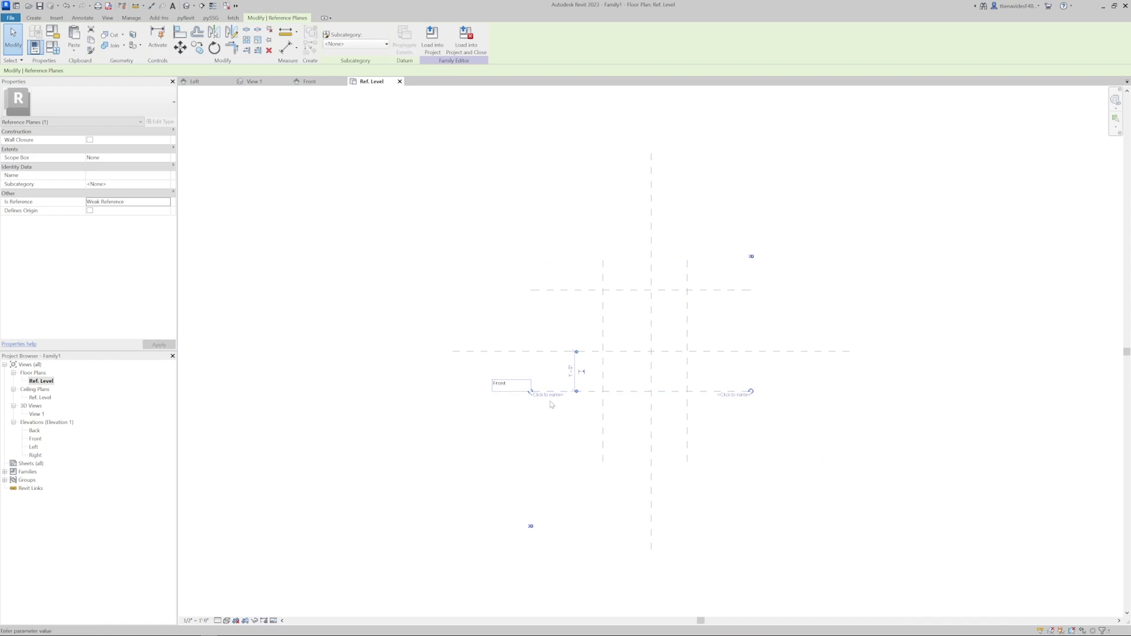
{"action": "key", "text": "Return"}
{"action": "left_click", "coordinate": [167, 202]}
{"action": "scroll", "coordinate": [111, 228], "scroll_direction": "down", "scroll_amount": 2}
{"action": "left_click", "coordinate": [110, 228]}
{"action": "left_click", "coordinate": [548, 290]}
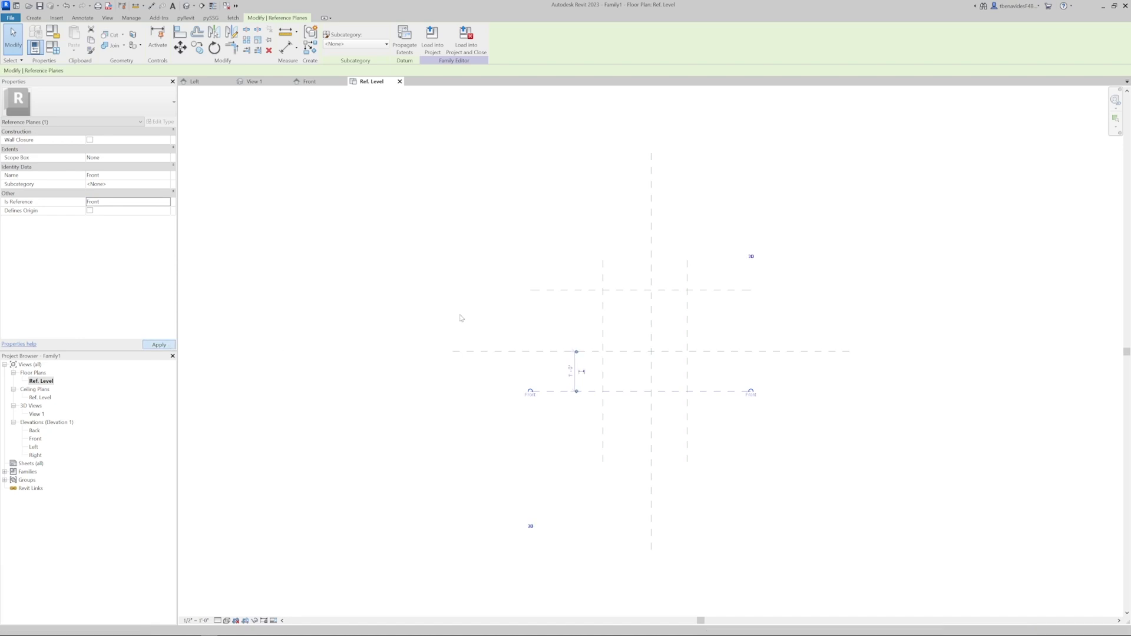
{"action": "left_click", "coordinate": [545, 295]}
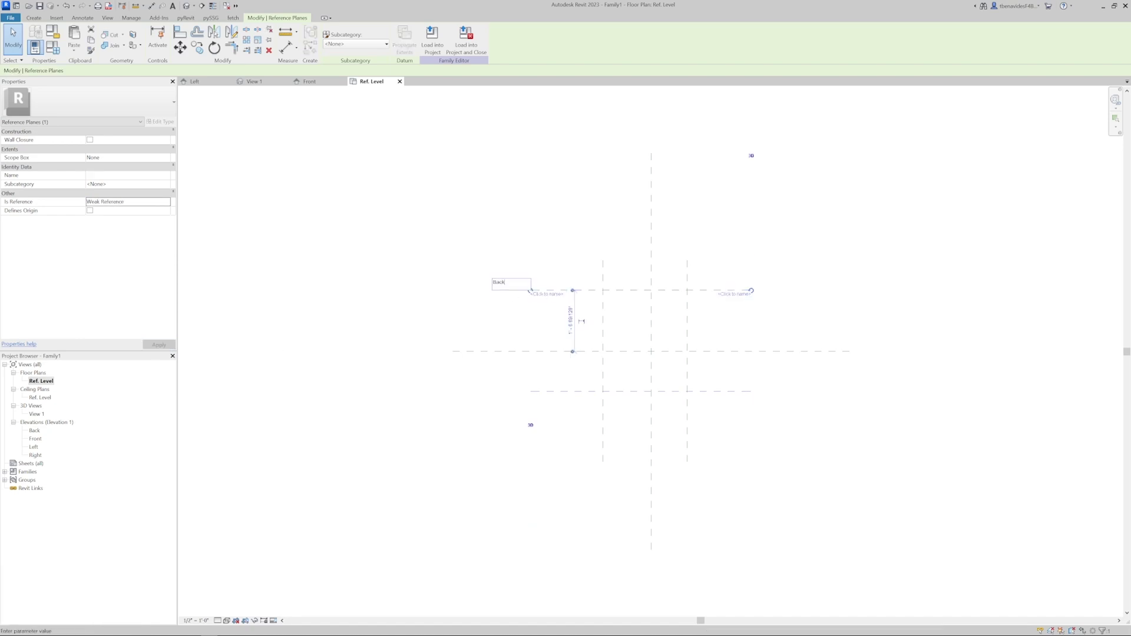
{"action": "left_click", "coordinate": [163, 204]}
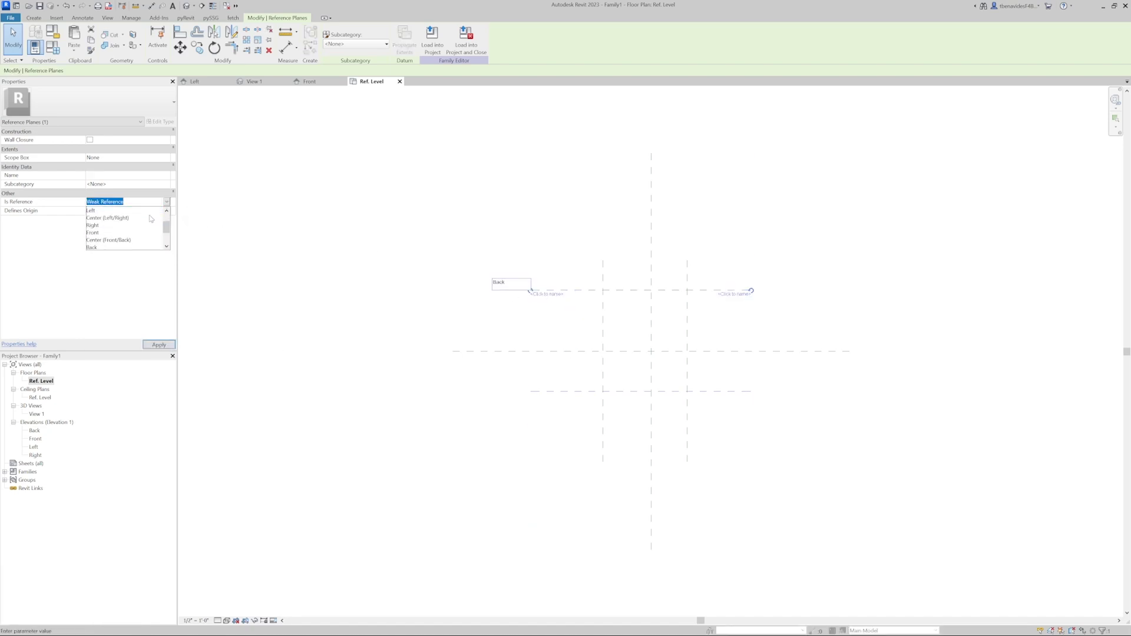
{"action": "left_click", "coordinate": [95, 249]}
{"action": "left_click", "coordinate": [169, 347]}
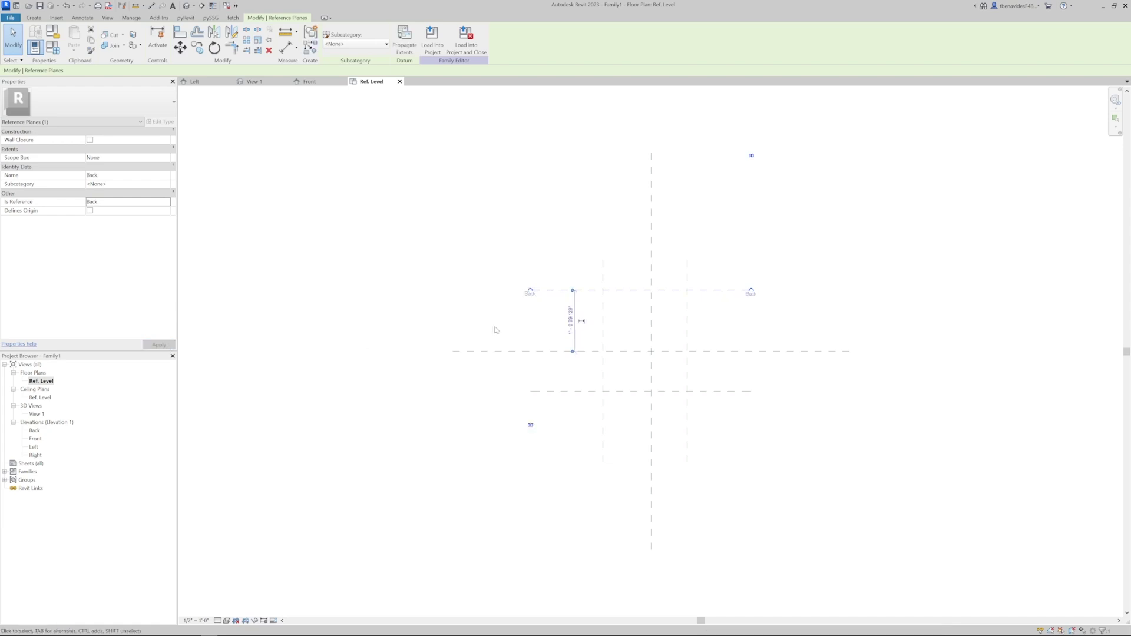
Inspect the Center (Front/Back) and Center (Left/Right) reference planes' properties.
{"action": "left_click", "coordinate": [653, 351]}
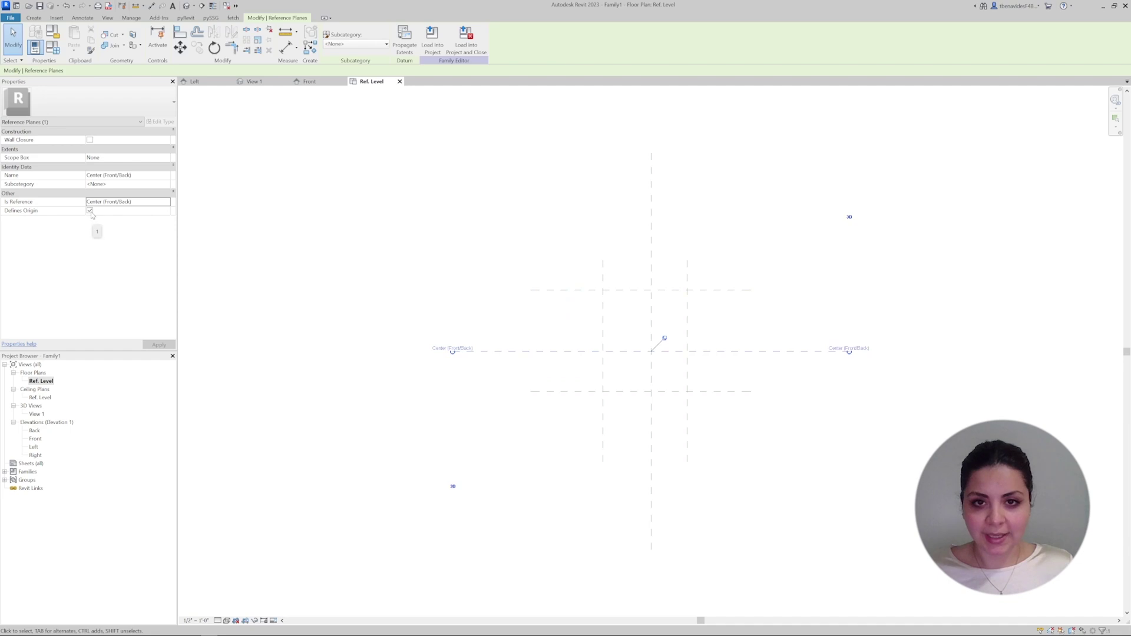
{"action": "left_click", "coordinate": [542, 460]}
{"action": "left_click", "coordinate": [650, 437]}
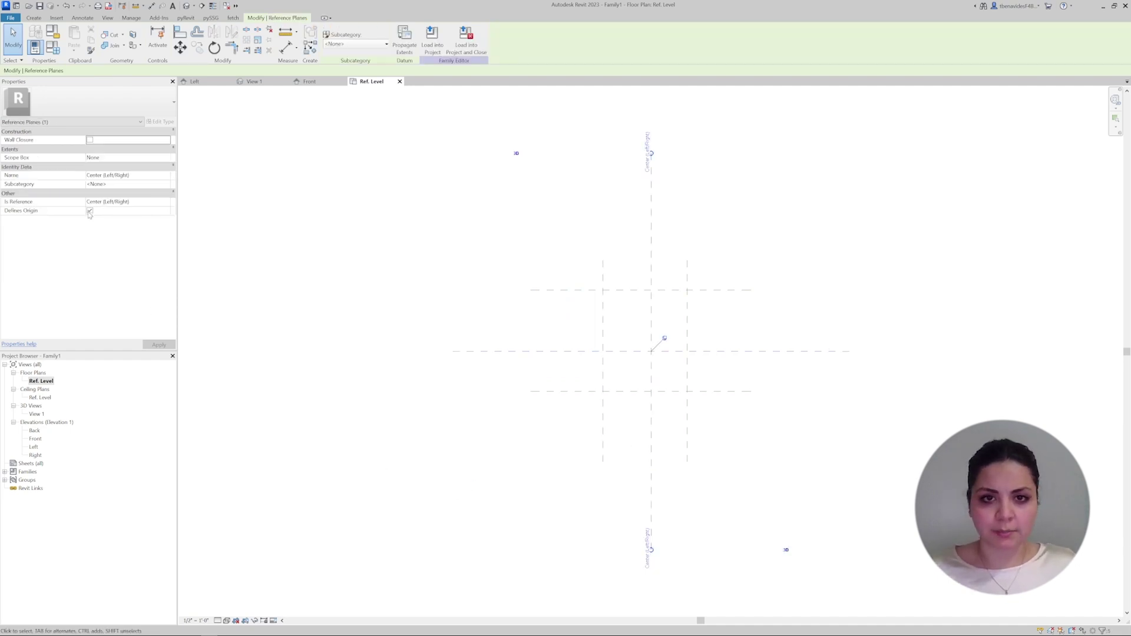
{"action": "left_click", "coordinate": [487, 366]}
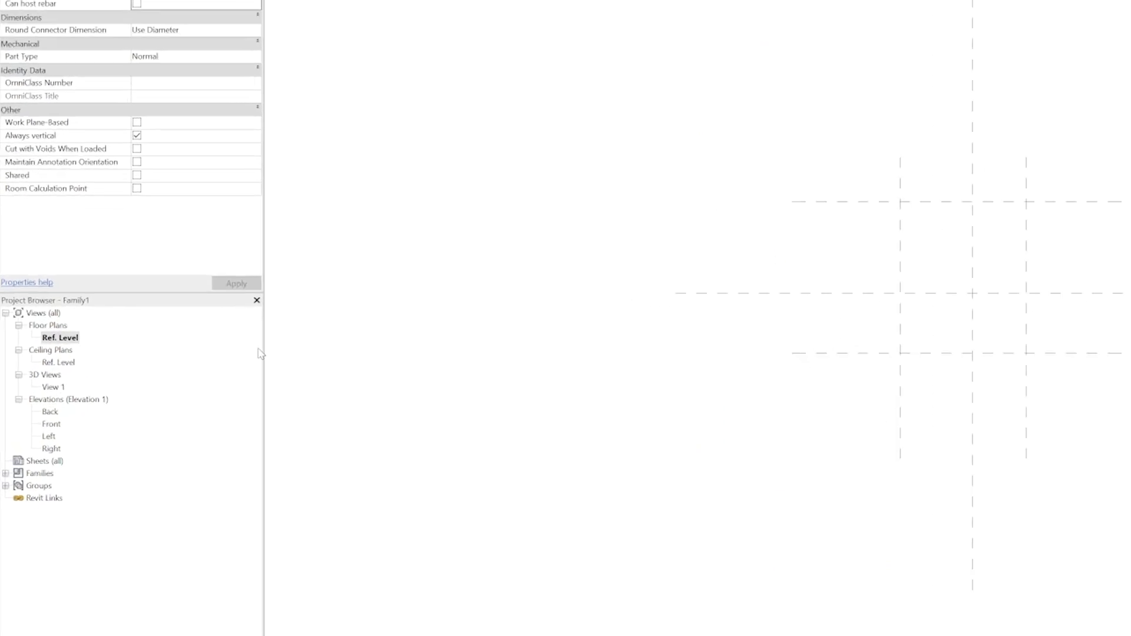
{"action": "double_click", "coordinate": [51, 424]}
Set the middle horizontal plane's Is Reference to Center (Elevation).
{"action": "left_click", "coordinate": [683, 458]}
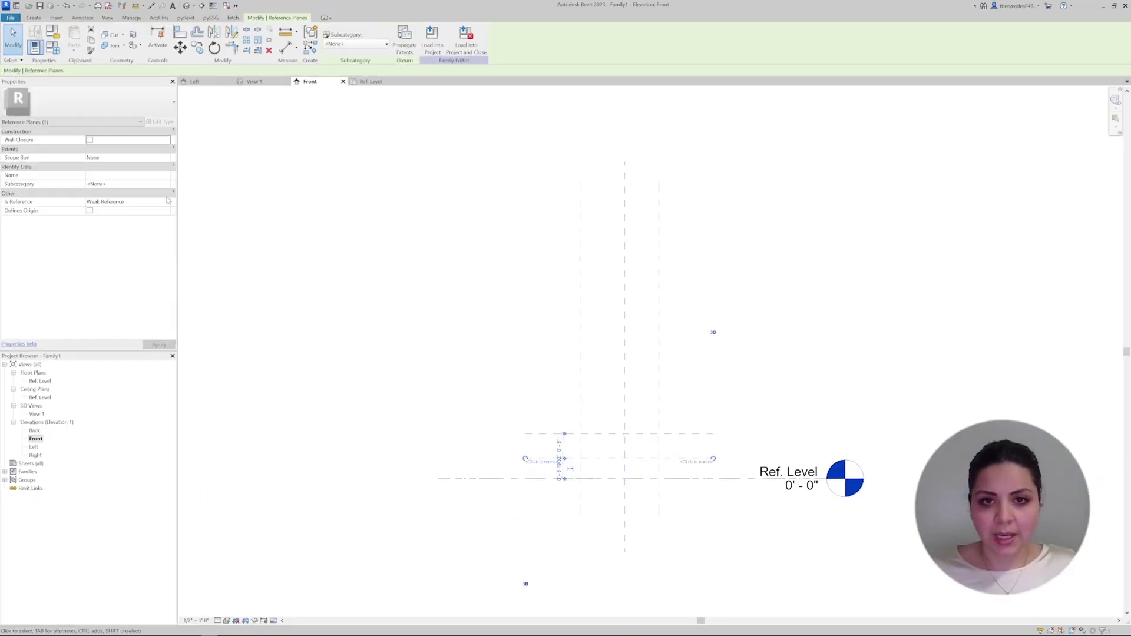
{"action": "left_click", "coordinate": [168, 201]}
{"action": "left_click", "coordinate": [166, 201]}
{"action": "scroll", "coordinate": [148, 227], "scroll_direction": "down", "scroll_amount": 2}
{"action": "left_click", "coordinate": [115, 235]}
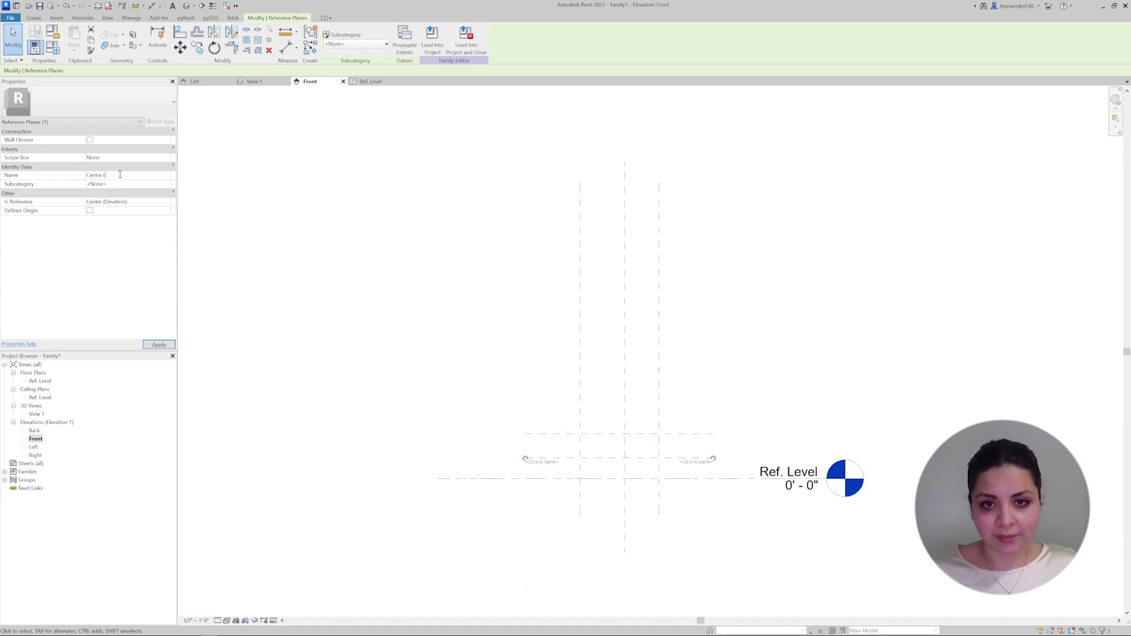
{"action": "left_click", "coordinate": [159, 344]}
{"action": "key", "text": "Escape"}
Name the upper horizontal plane Top with a Top reference.
{"action": "left_click", "coordinate": [598, 434]}
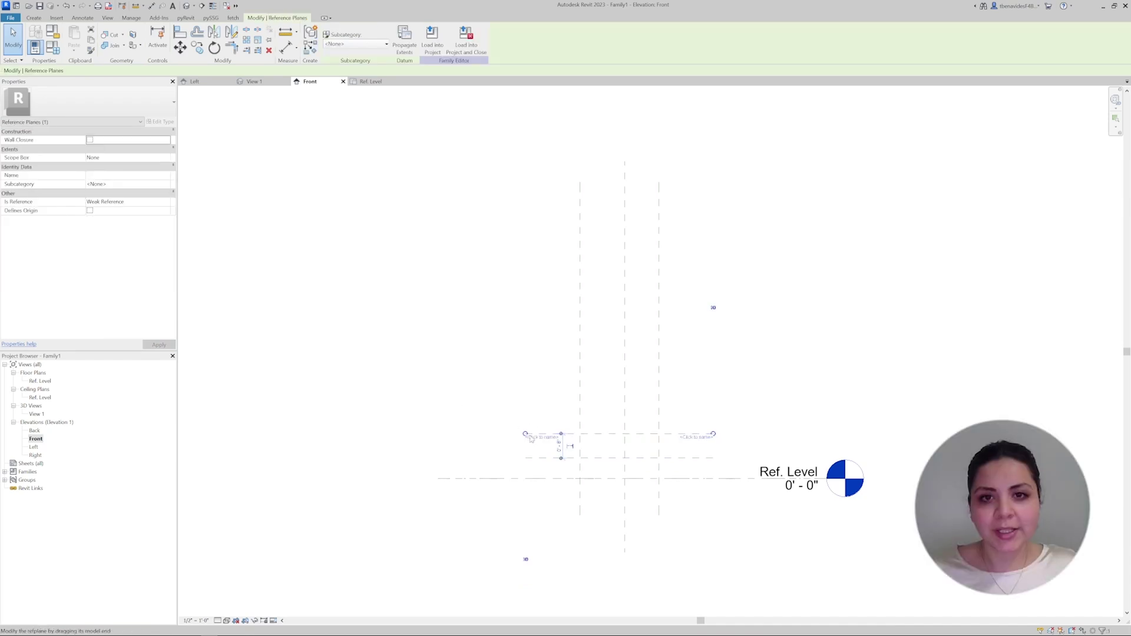
{"action": "left_click", "coordinate": [547, 439]}
{"action": "left_click", "coordinate": [167, 204]}
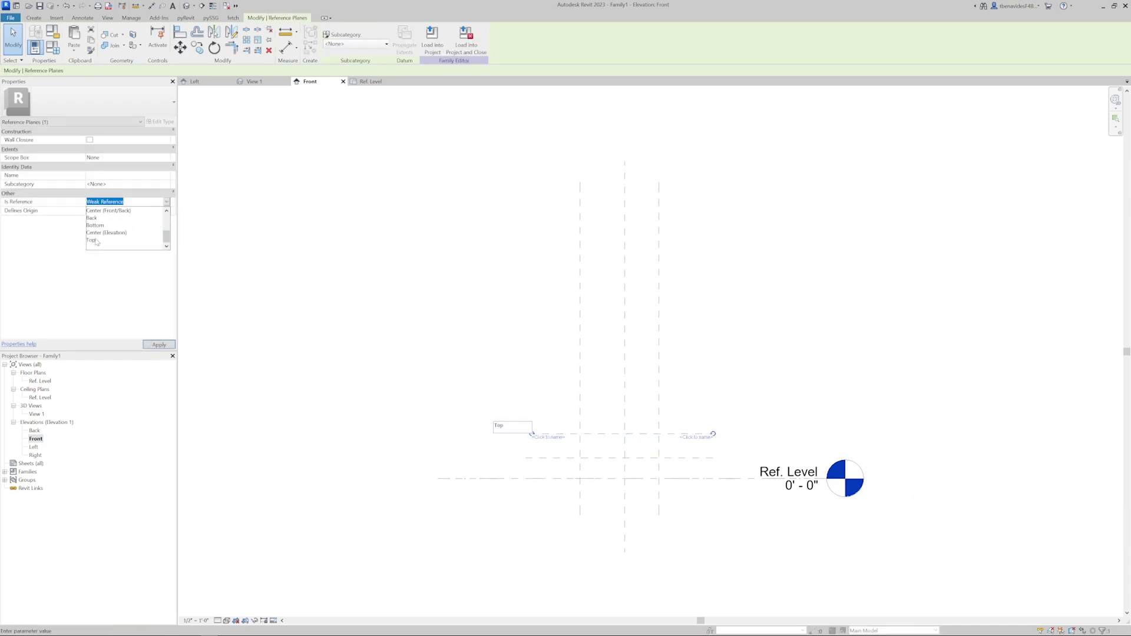
{"action": "left_click", "coordinate": [123, 246]}
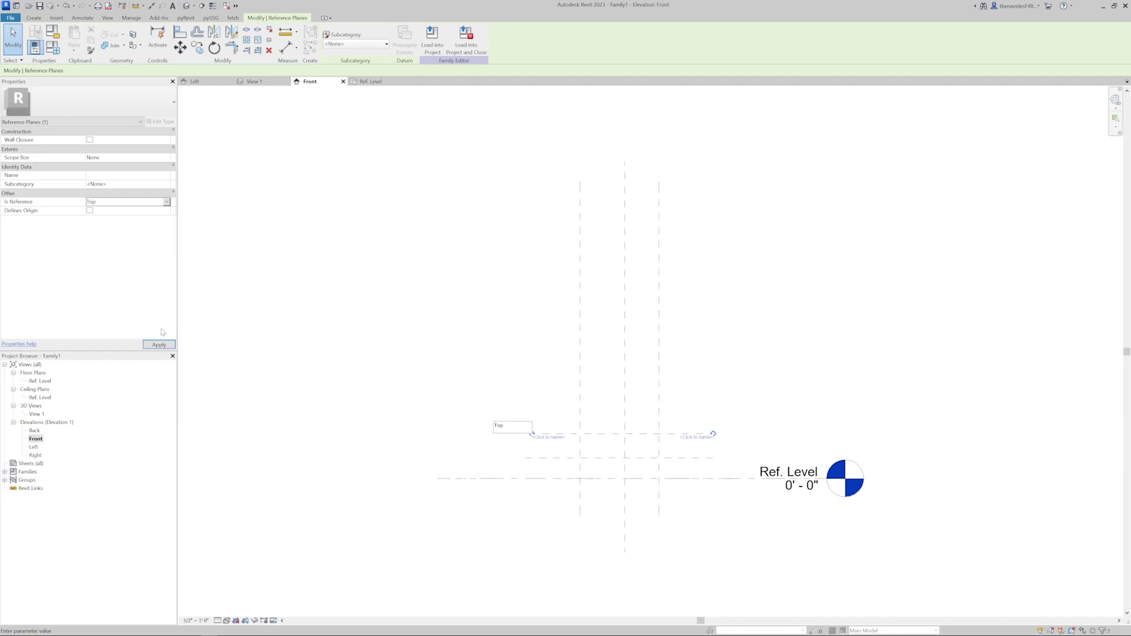
{"action": "left_click", "coordinate": [502, 314]}
{"action": "left_click", "coordinate": [515, 324]}
Dimension the vertical planes with an EQ string and an overall 1' - 10" width.
{"action": "double_click", "coordinate": [46, 383]}
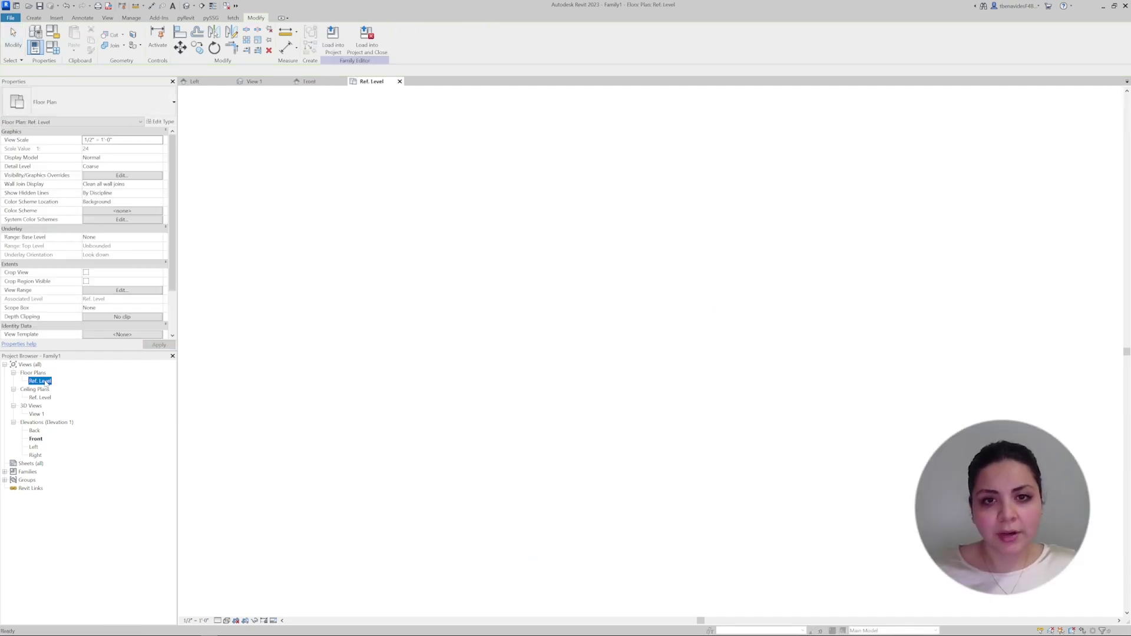
{"action": "middle_click_drag", "start_coordinate": [519, 330], "coordinate": [426, 374]}
{"action": "scroll", "coordinate": [422, 348], "scroll_direction": "up", "scroll_amount": 2}
{"action": "left_click", "coordinate": [83, 17]}
{"action": "left_click", "coordinate": [33, 36]}
{"action": "left_click", "coordinate": [544, 325]}
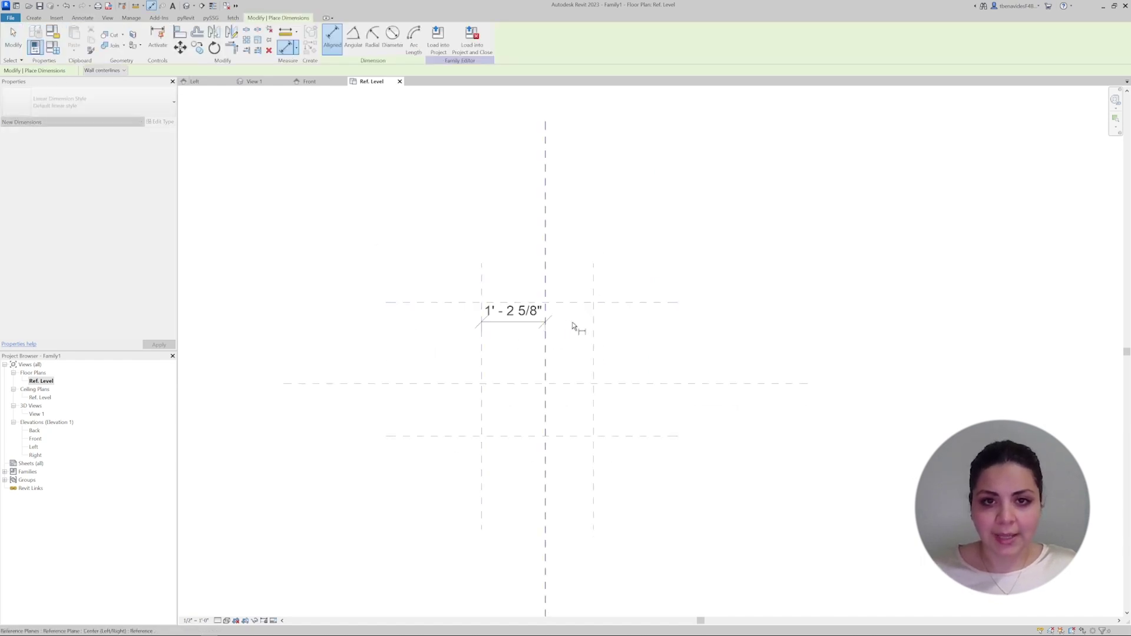
{"action": "left_click", "coordinate": [594, 324]}
{"action": "left_click", "coordinate": [588, 201]}
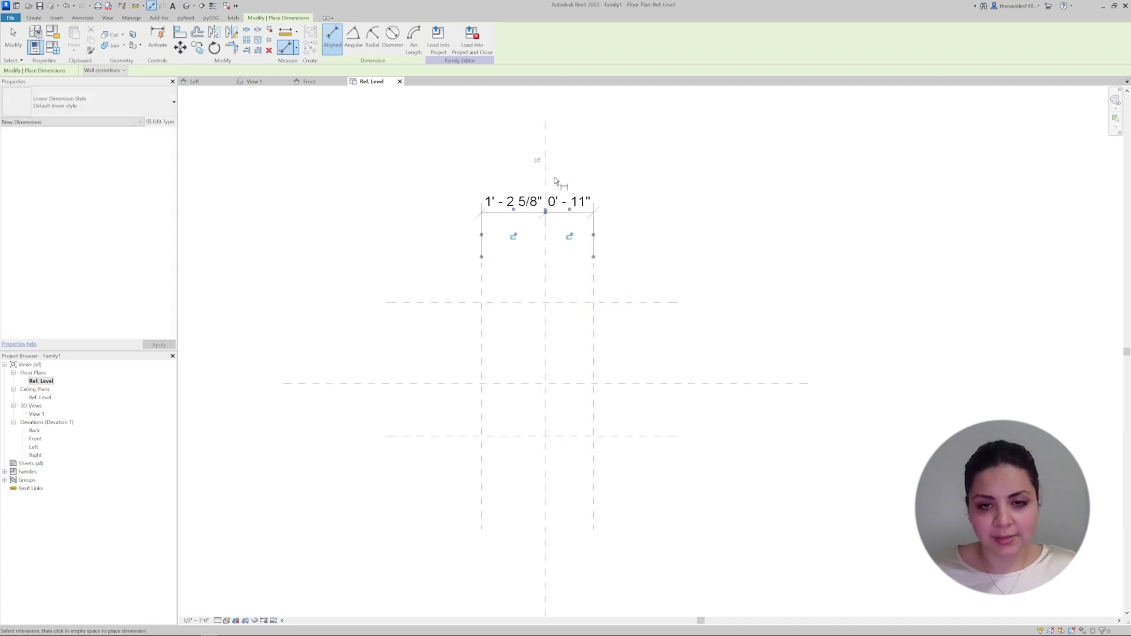
{"action": "key", "text": "d"}
{"action": "key", "text": "i"}
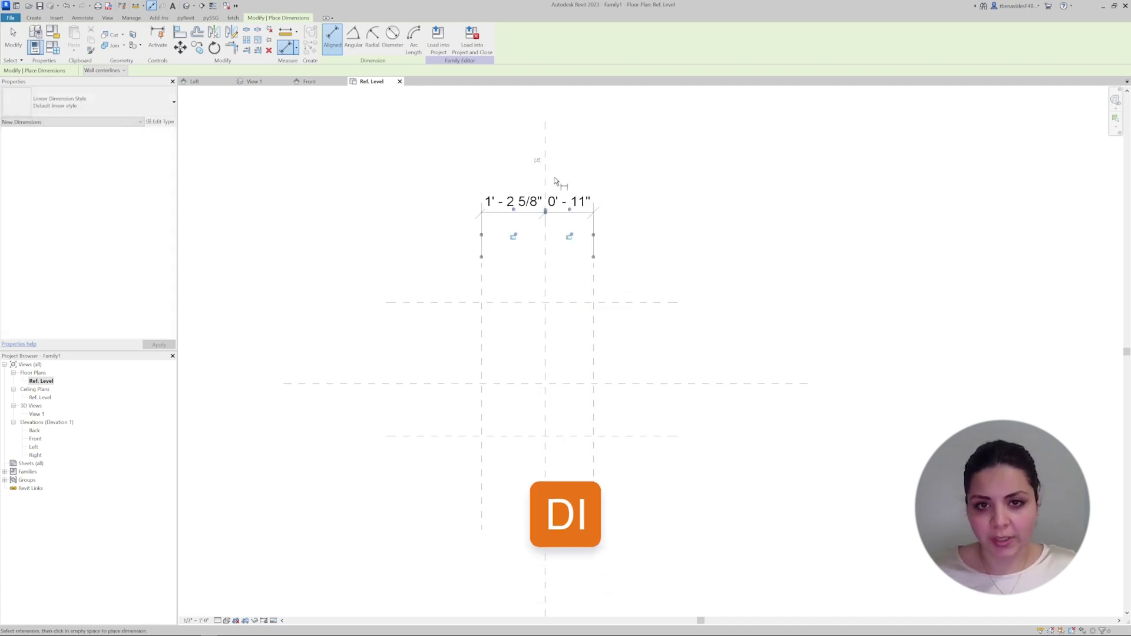
{"action": "left_click", "coordinate": [536, 160]}
{"action": "left_click", "coordinate": [498, 281]}
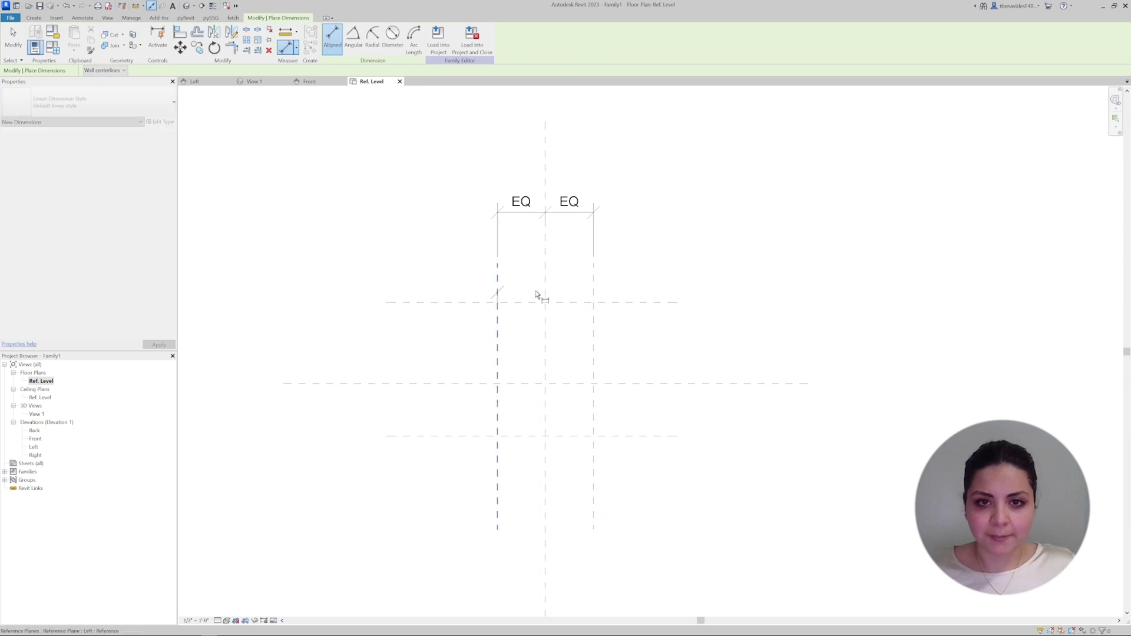
{"action": "left_click", "coordinate": [598, 290]}
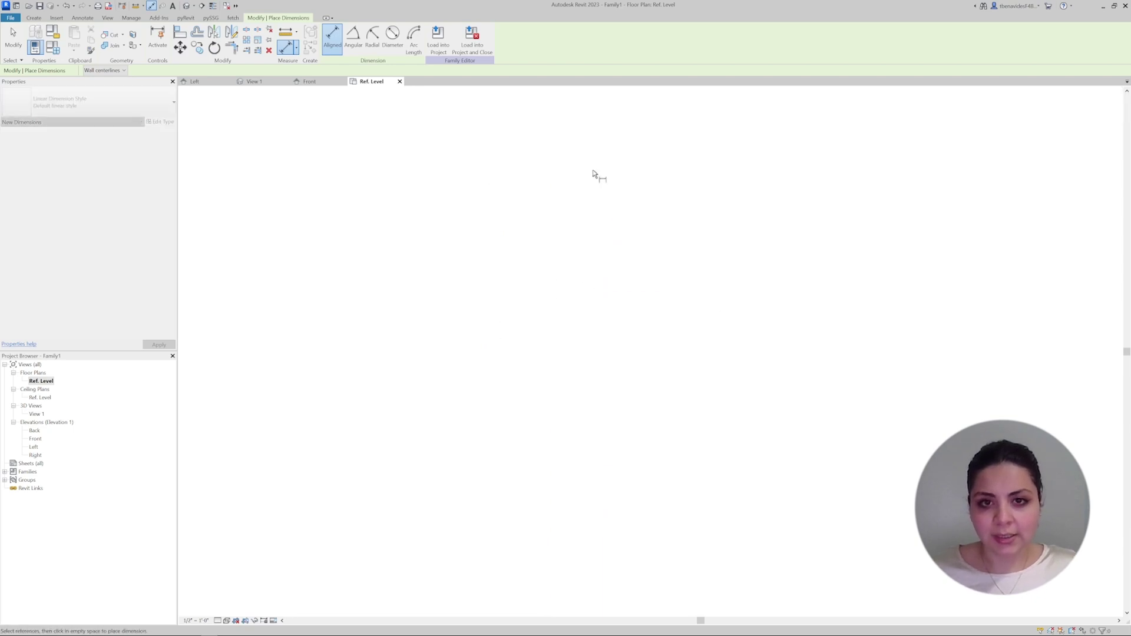
{"action": "left_click", "coordinate": [595, 172]}
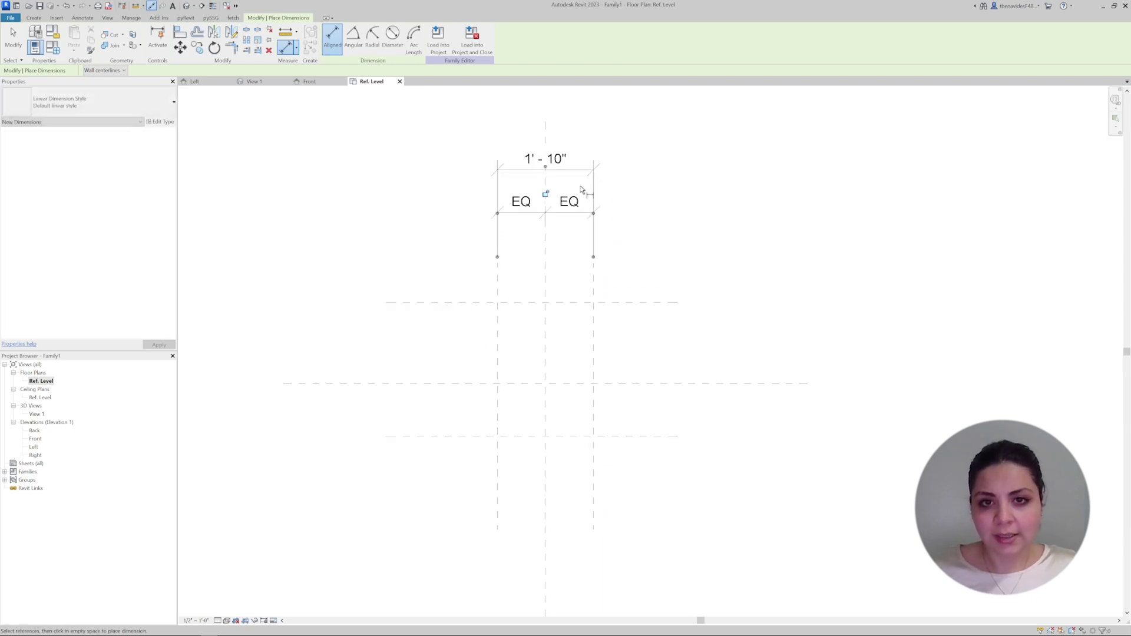
Add an overall 2' - 0" depth dimension and an EQ string across back, centre and front planes.
{"action": "left_click", "coordinate": [462, 303]}
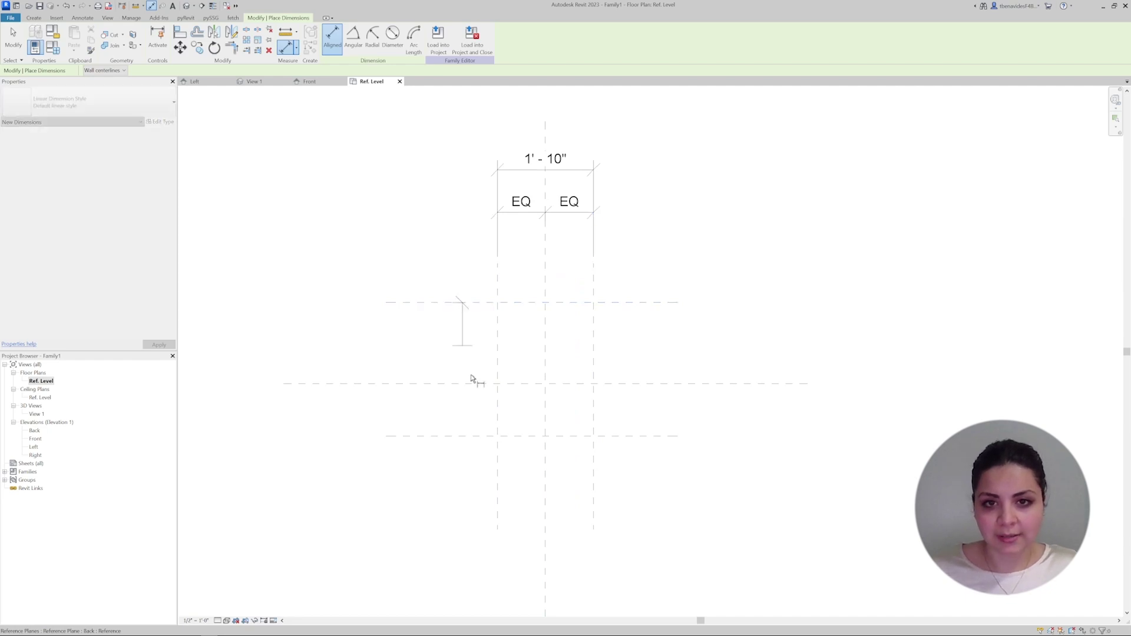
{"action": "left_click", "coordinate": [445, 437]}
{"action": "left_click", "coordinate": [368, 330]}
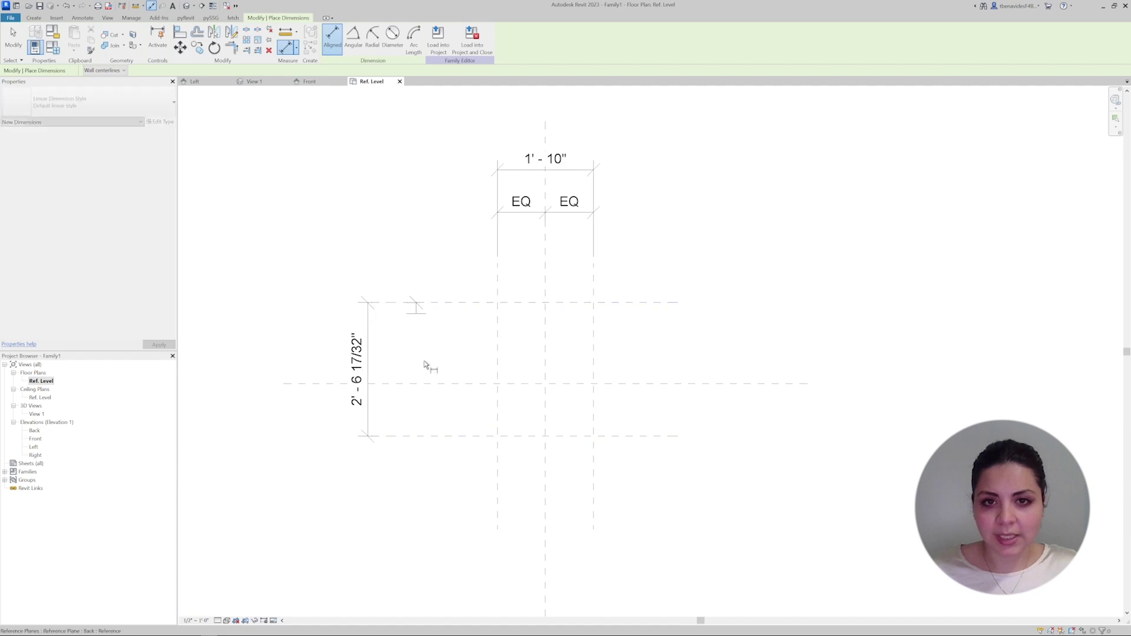
{"action": "left_click", "coordinate": [425, 303]}
{"action": "left_click", "coordinate": [431, 383]}
{"action": "left_click", "coordinate": [431, 437]}
{"action": "left_click", "coordinate": [414, 330]}
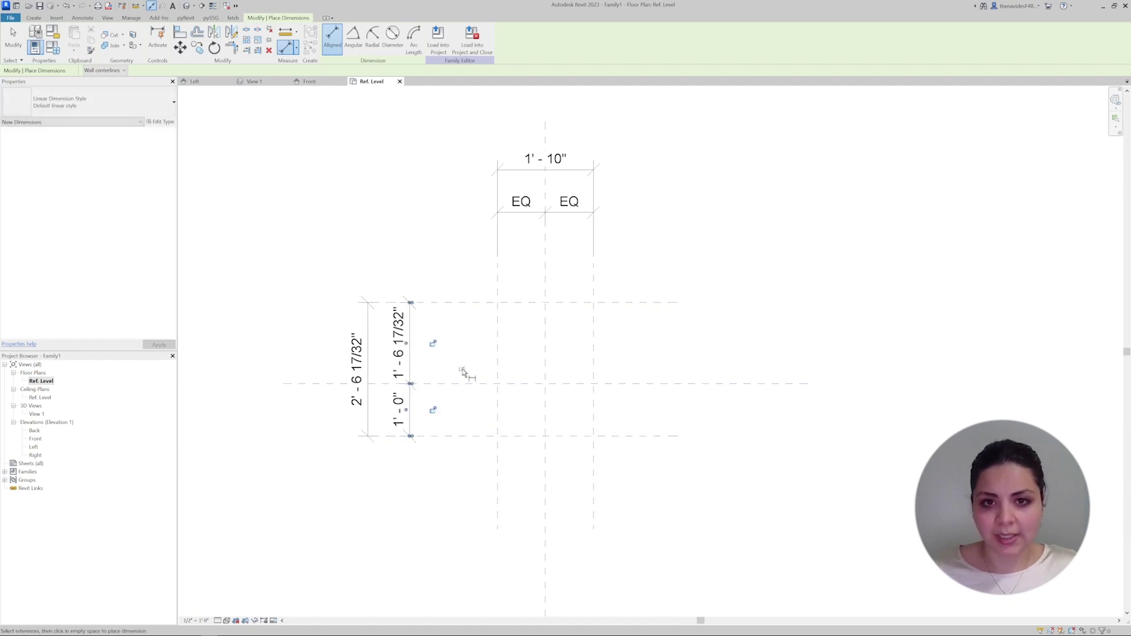
{"action": "left_click", "coordinate": [433, 342]}
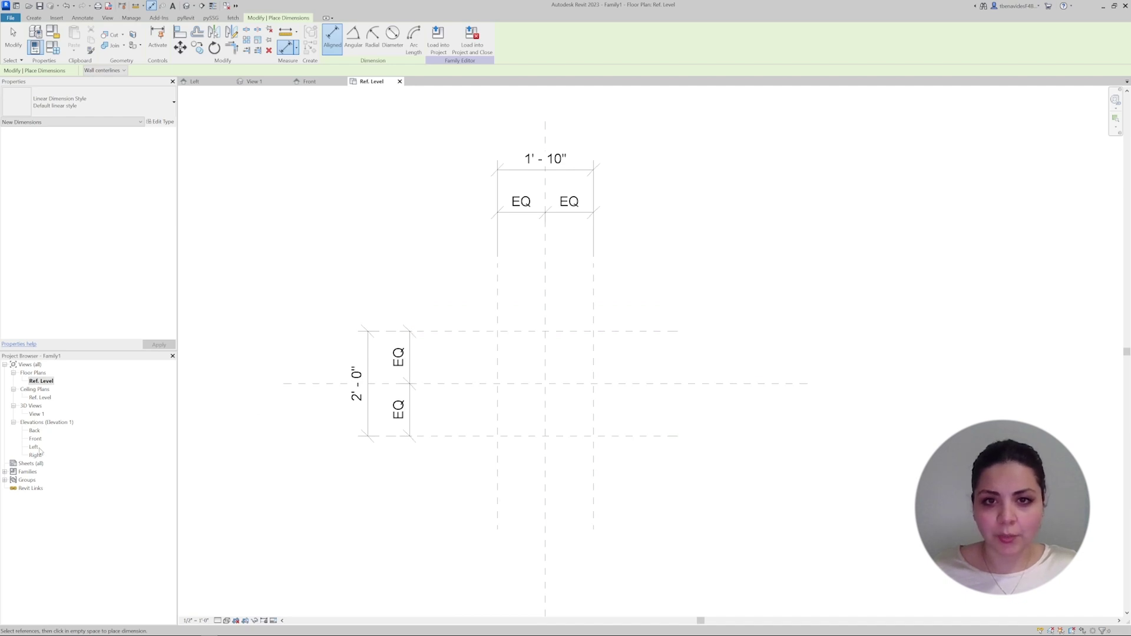
In Front elevation, dimension Ref. Level, Center (Elevation) and Top planes with equal segments.
{"action": "double_click", "coordinate": [37, 439]}
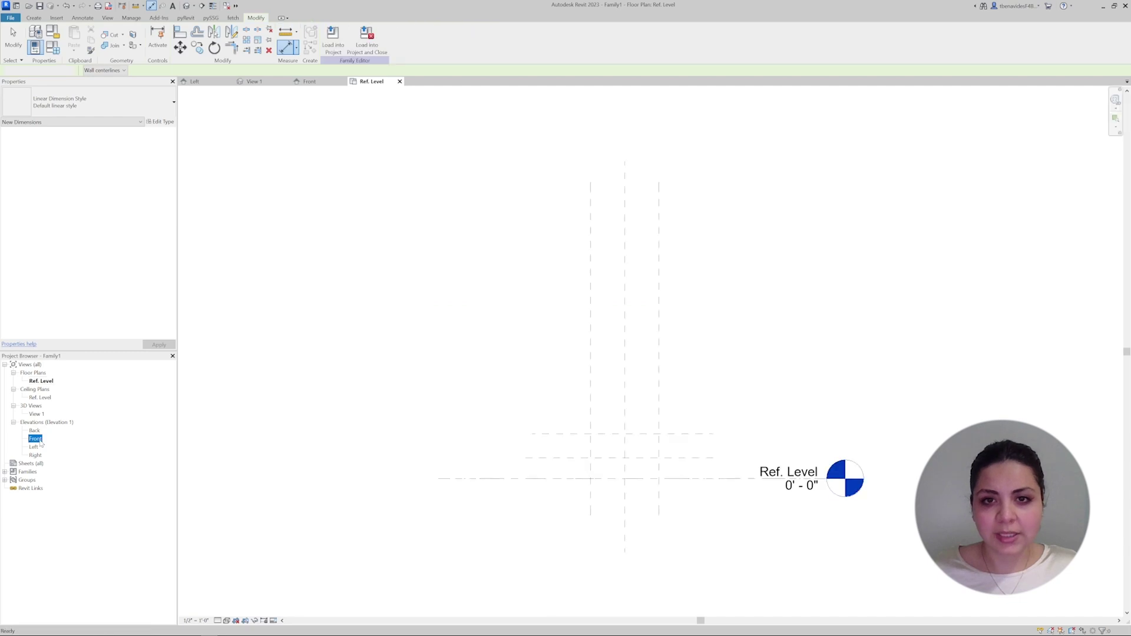
{"action": "key", "text": "d"}
{"action": "key", "text": "i"}
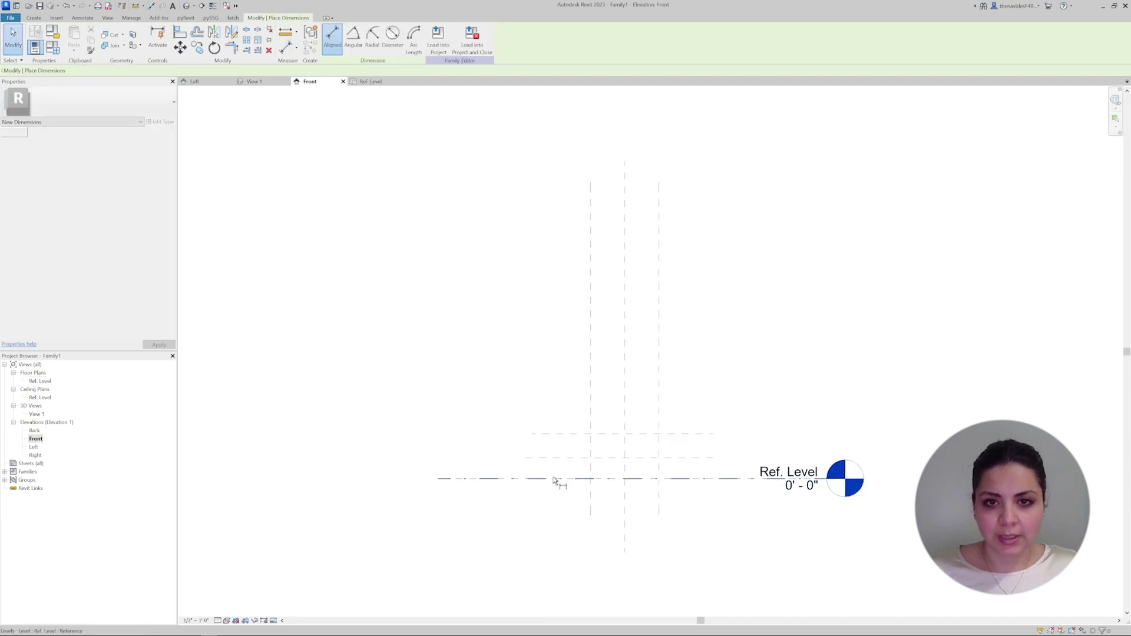
{"action": "left_click", "coordinate": [554, 479]}
{"action": "left_click", "coordinate": [556, 457]}
{"action": "left_click", "coordinate": [557, 434]}
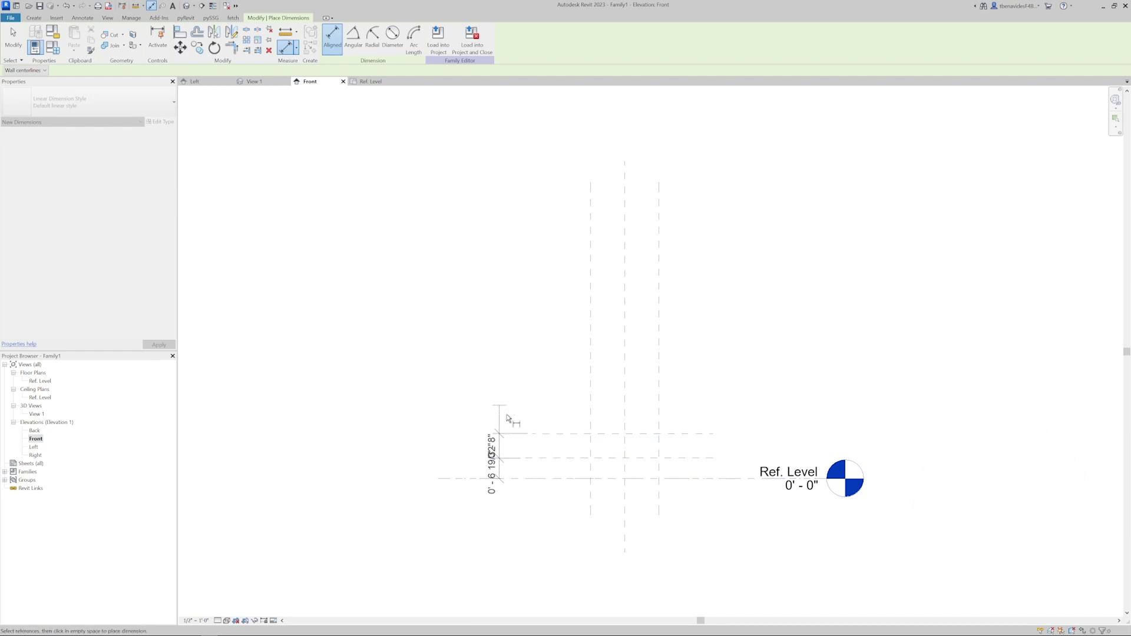
{"action": "left_click", "coordinate": [502, 413]}
{"action": "left_click", "coordinate": [538, 456]}
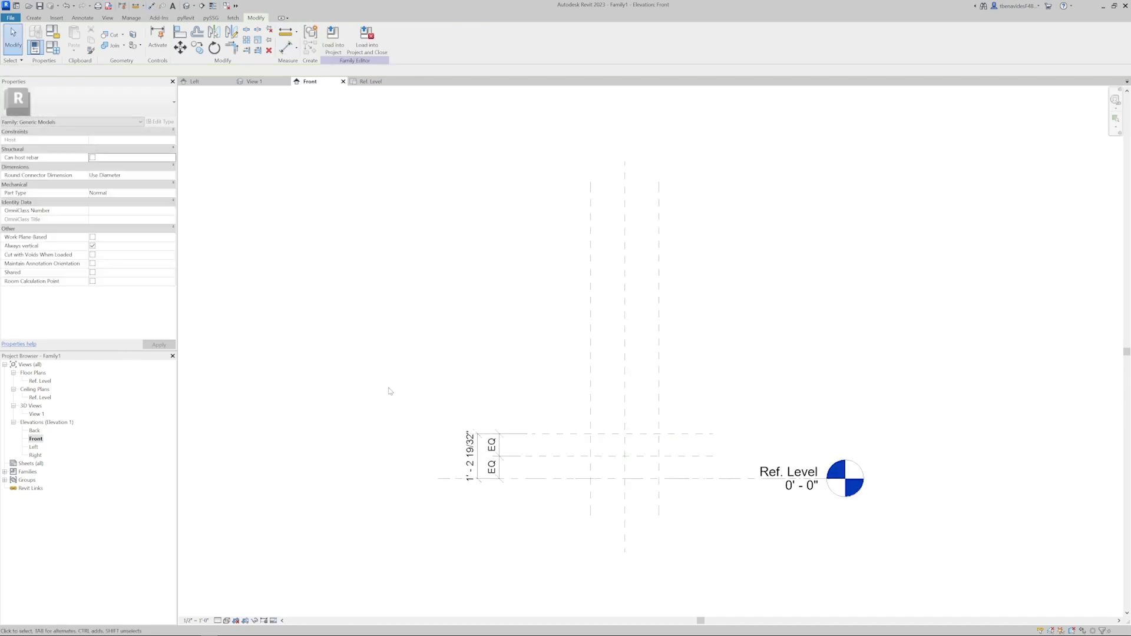
{"action": "double_click", "coordinate": [41, 382]}
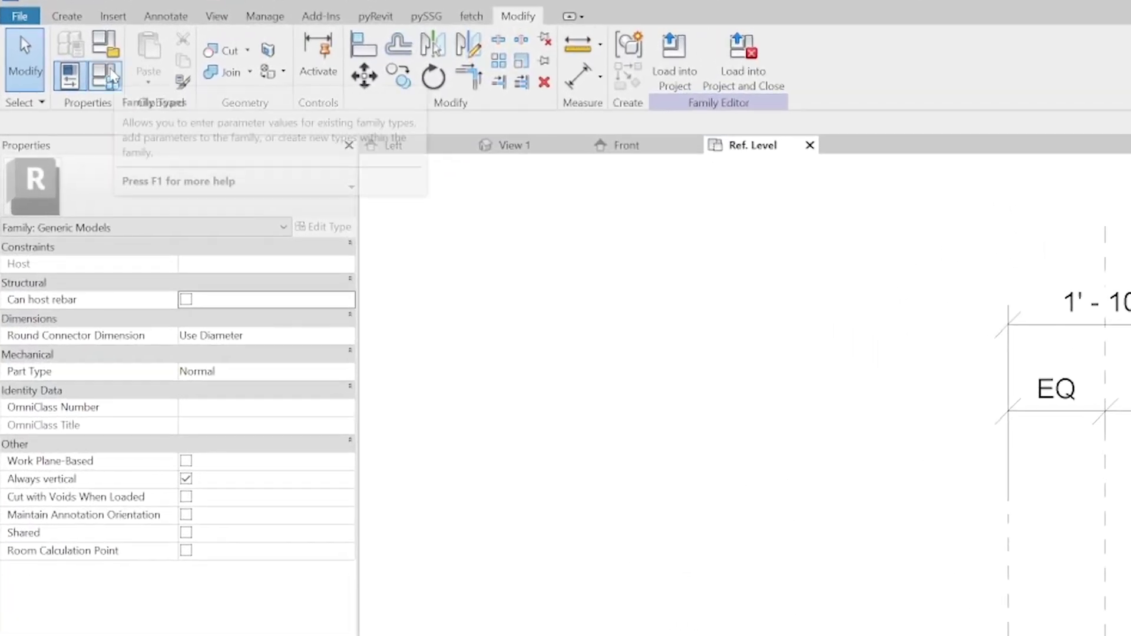
In Family Types, add a new parameter named width.
{"action": "left_click", "coordinate": [110, 76]}
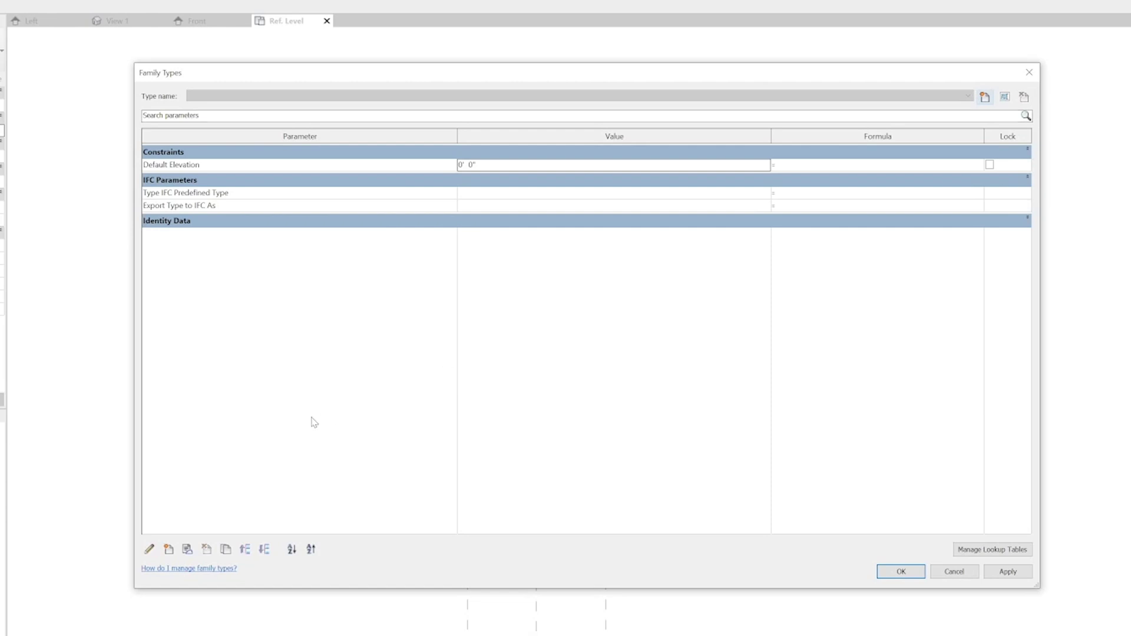
{"action": "left_click", "coordinate": [168, 551]}
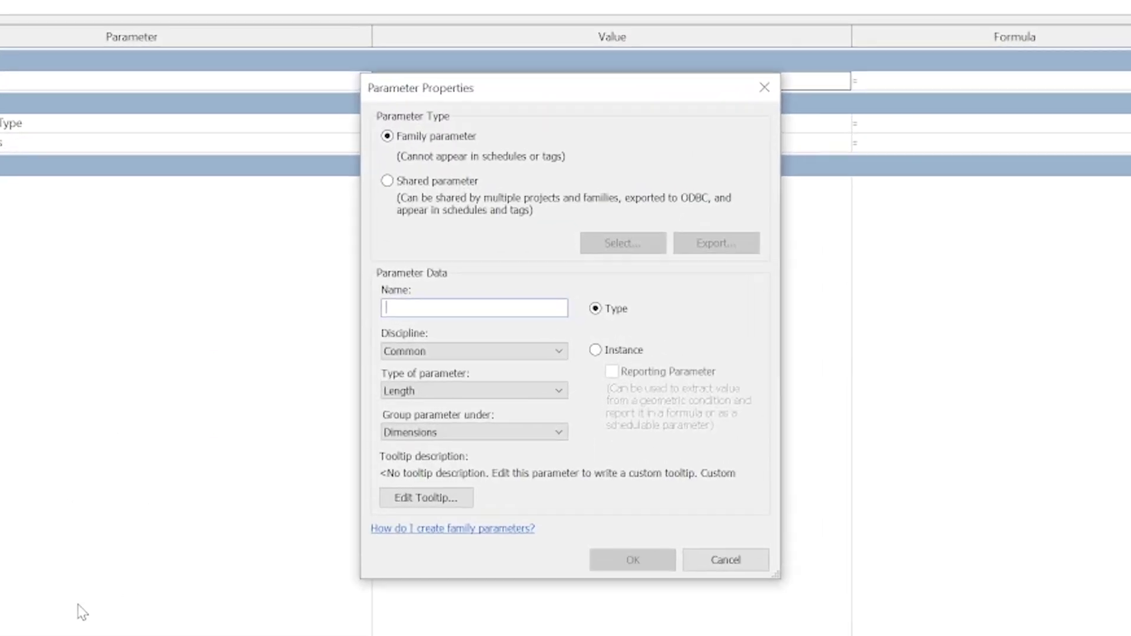
{"action": "type", "text": "width"}
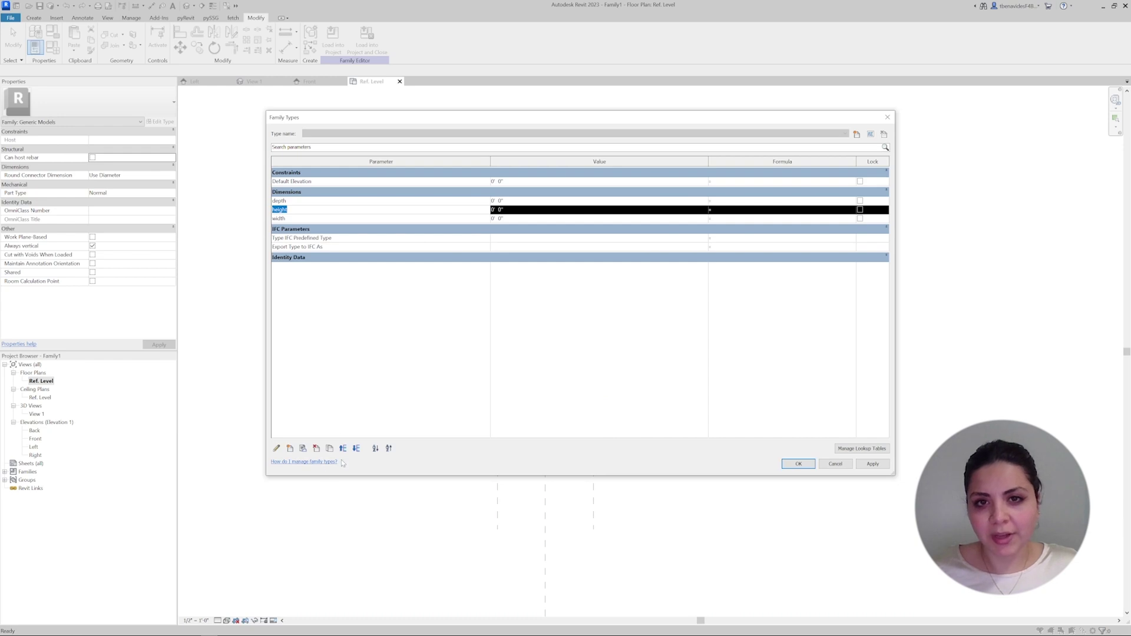
Order the parameters width, depth, height and set each value to 4' 0".
{"action": "left_click", "coordinate": [355, 448]}
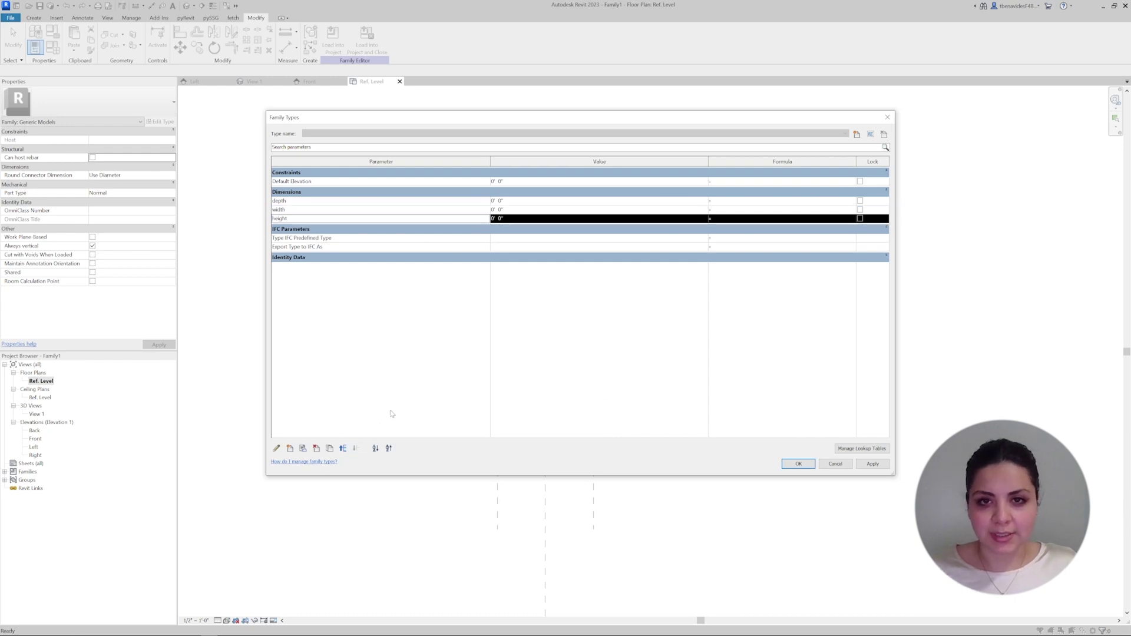
{"action": "left_click", "coordinate": [383, 210]}
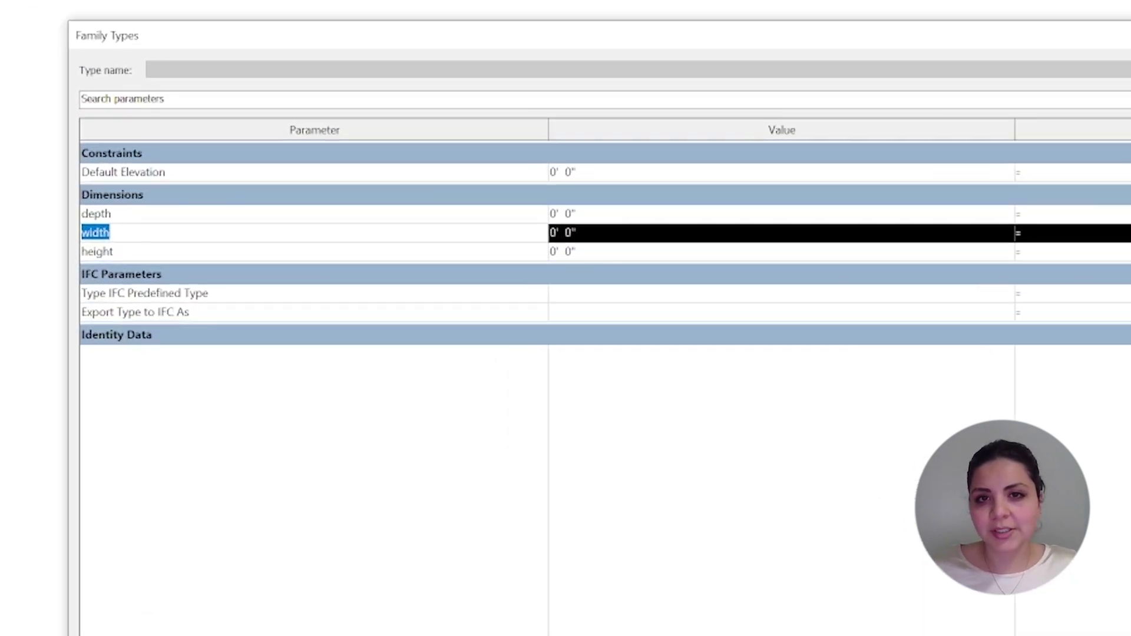
{"action": "left_click", "coordinate": [342, 448]}
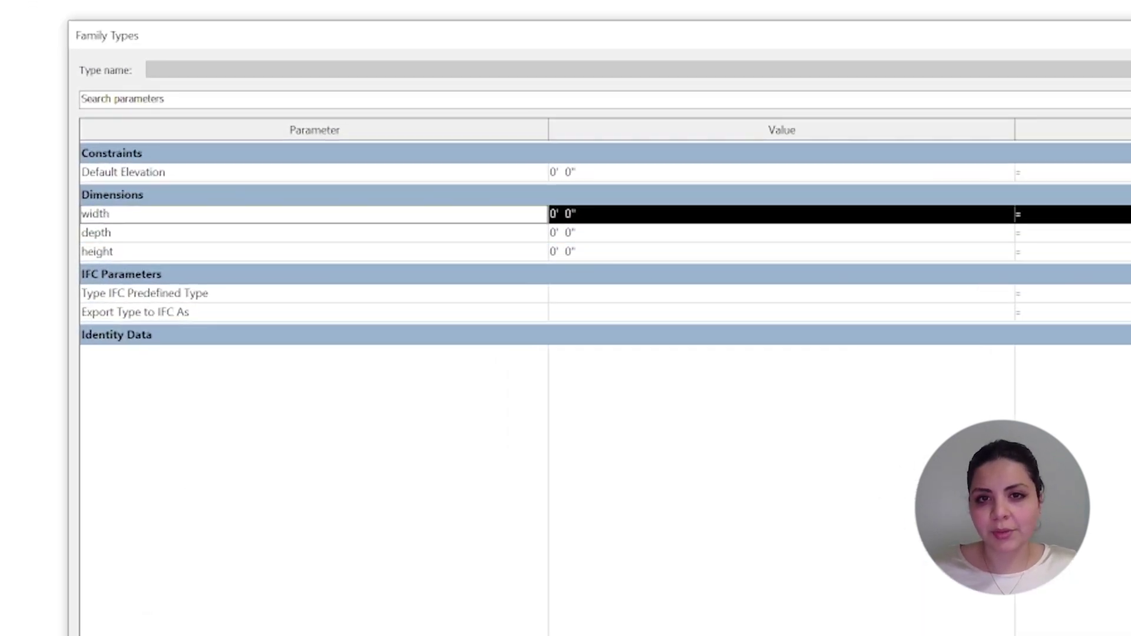
{"action": "left_click", "coordinate": [677, 218]}
{"action": "type", "text": "4'"}
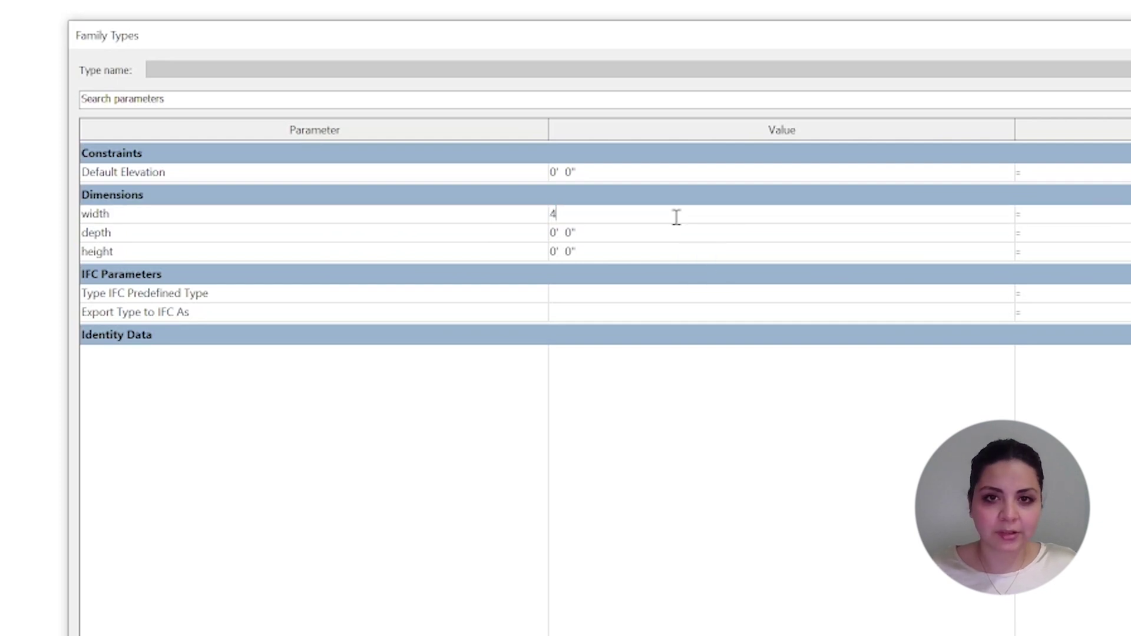
{"action": "left_click", "coordinate": [677, 233]}
{"action": "type", "text": "4"}
{"action": "left_click", "coordinate": [678, 251]}
{"action": "type", "text": "4'"}
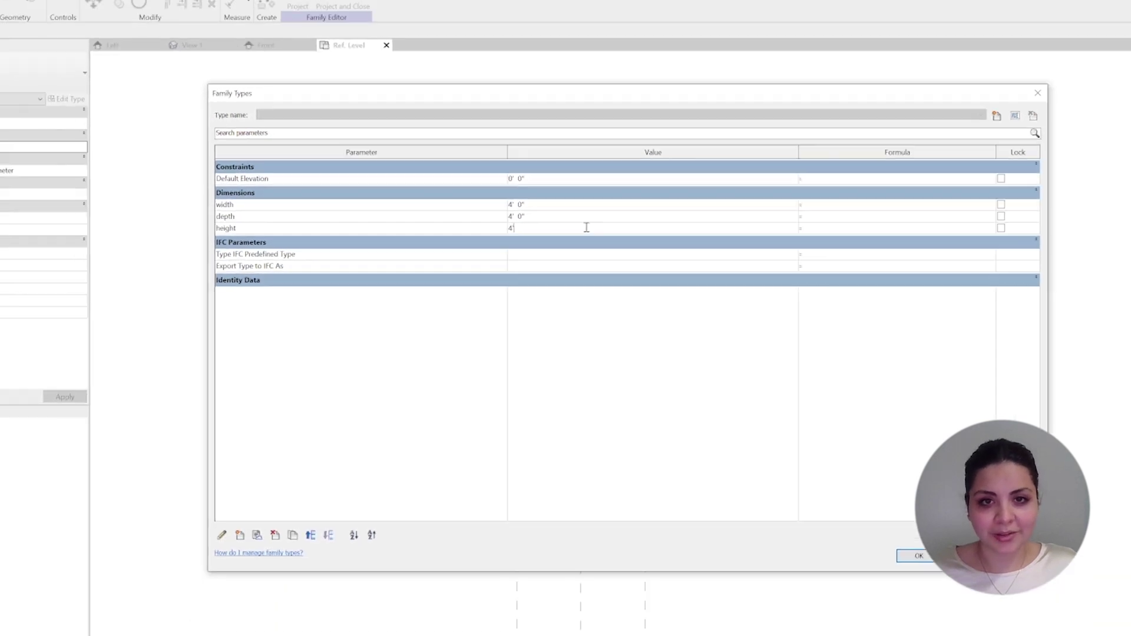
{"action": "key", "text": "Tab"}
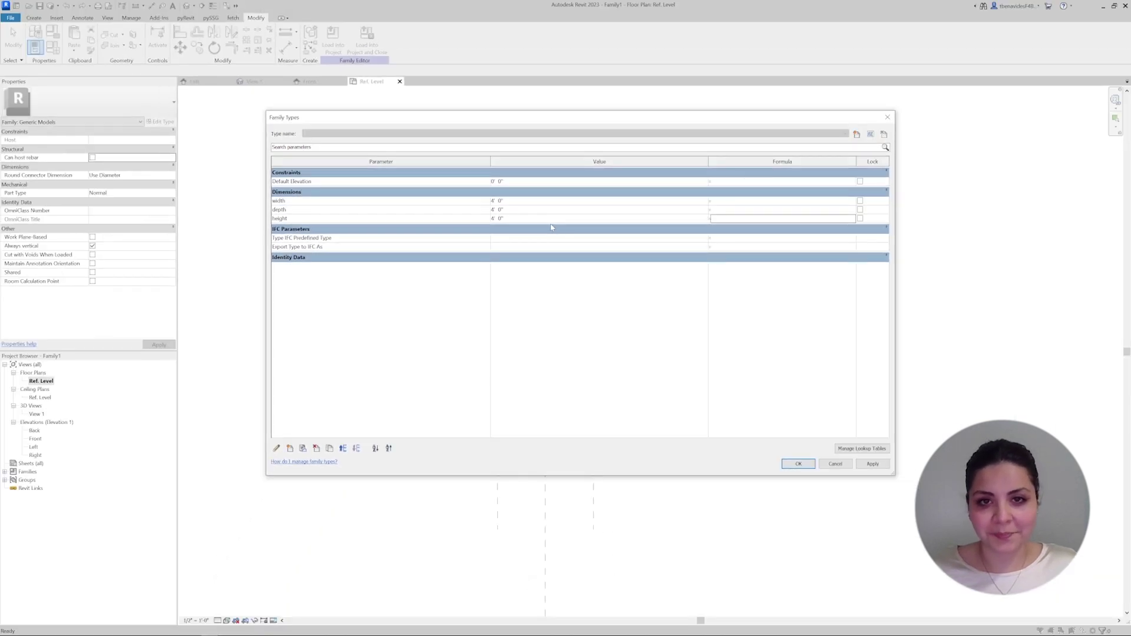
Label the plan's horizontal dimension width and its vertical dimension depth.
{"action": "left_click", "coordinate": [806, 466]}
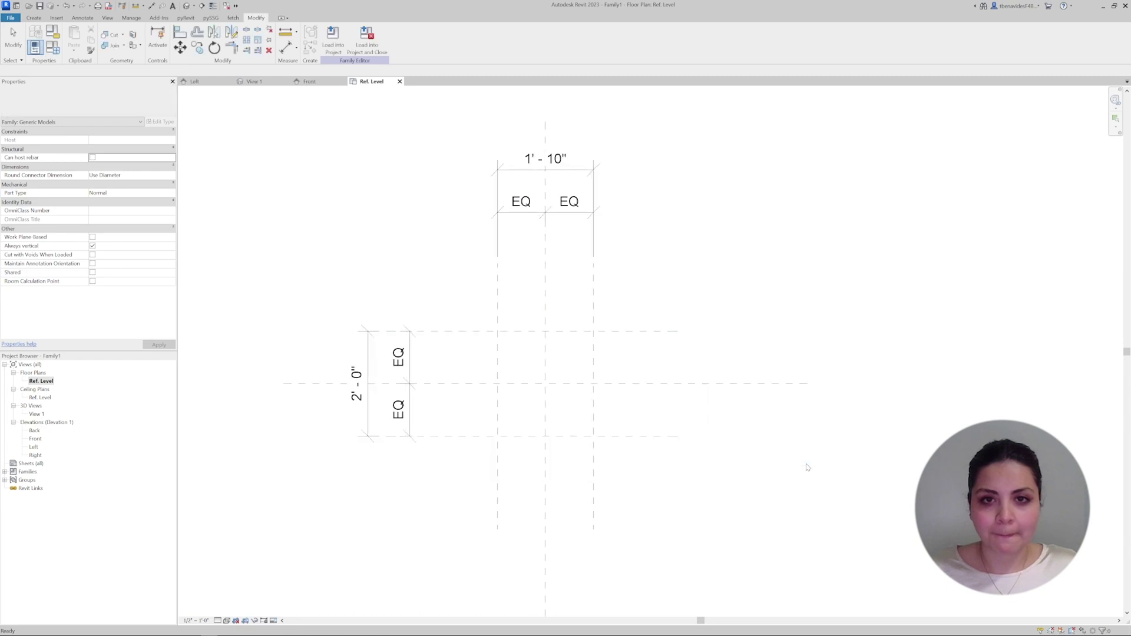
{"action": "left_click", "coordinate": [542, 175]}
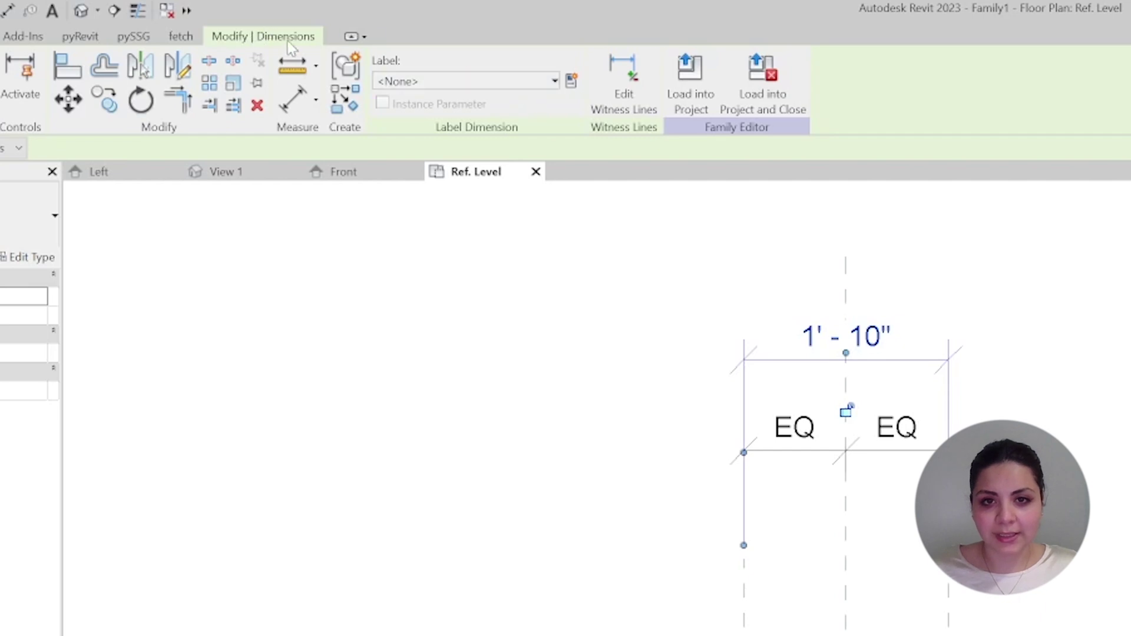
{"action": "left_click", "coordinate": [442, 81]}
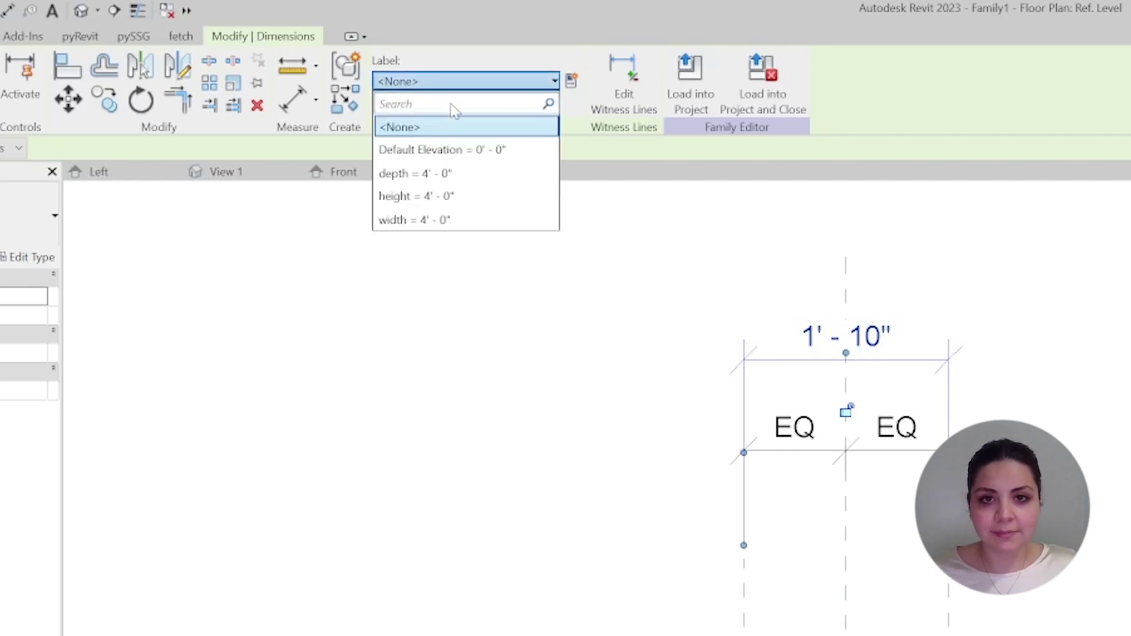
{"action": "left_click", "coordinate": [492, 223]}
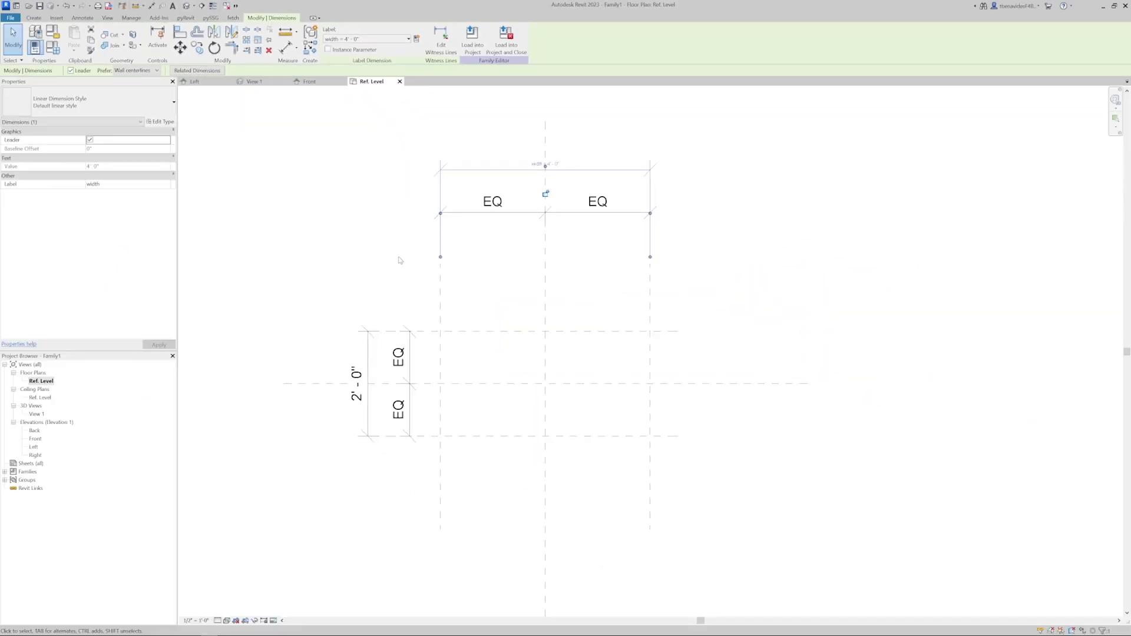
{"action": "left_click", "coordinate": [368, 365]}
{"action": "left_click", "coordinate": [366, 39]}
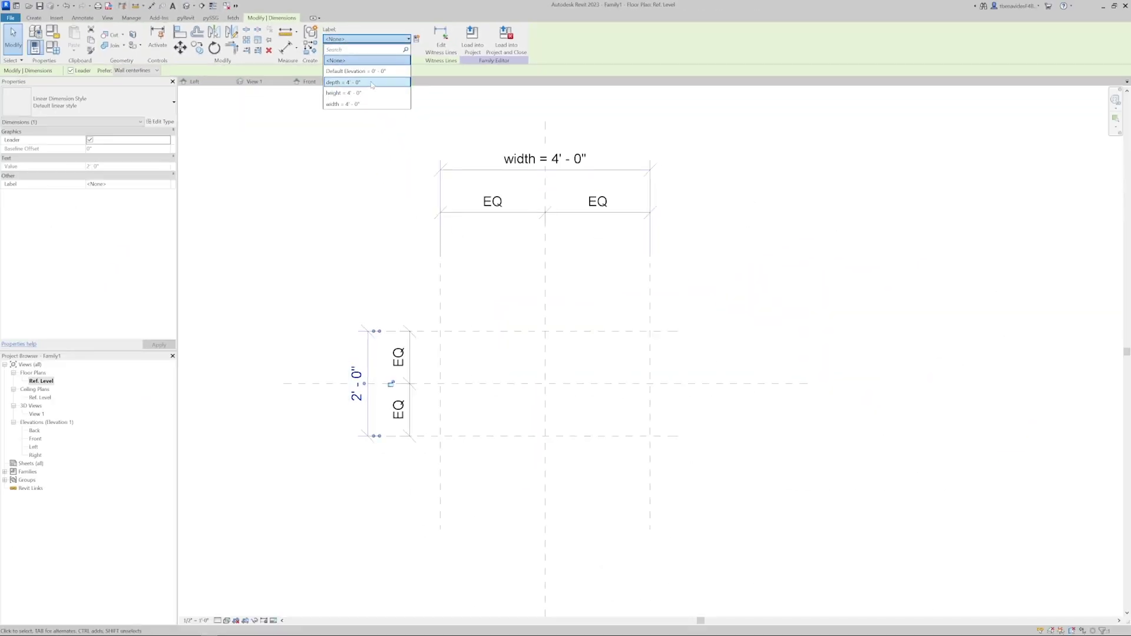
{"action": "left_click", "coordinate": [372, 83]}
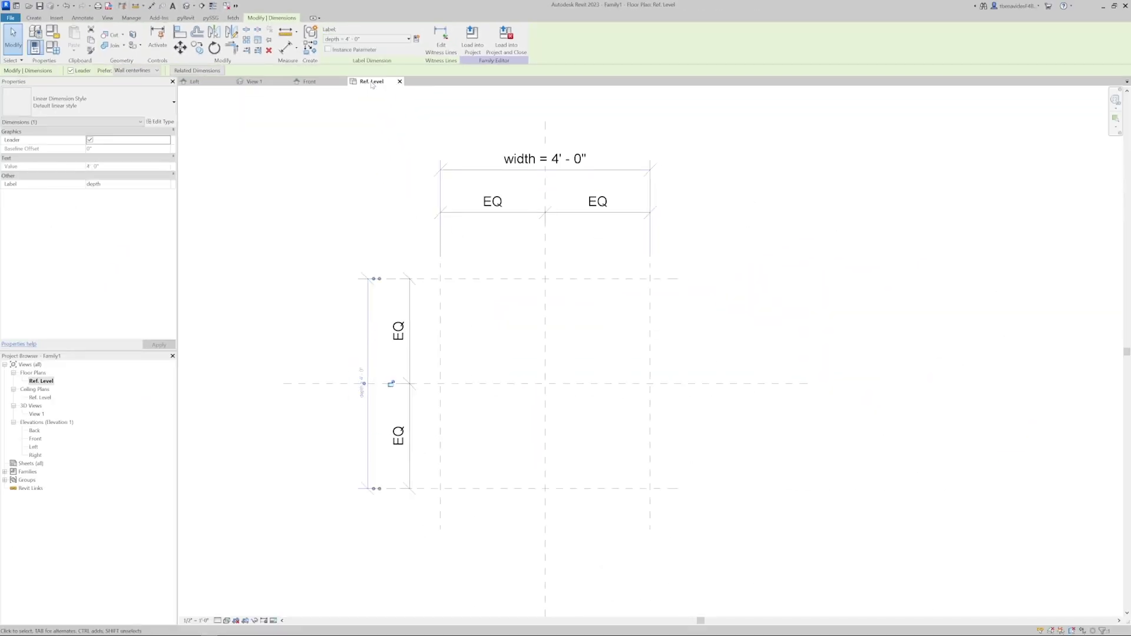
Label the Front elevation's overall vertical dimension with the height parameter.
{"action": "double_click", "coordinate": [36, 439]}
{"action": "left_click", "coordinate": [470, 454]}
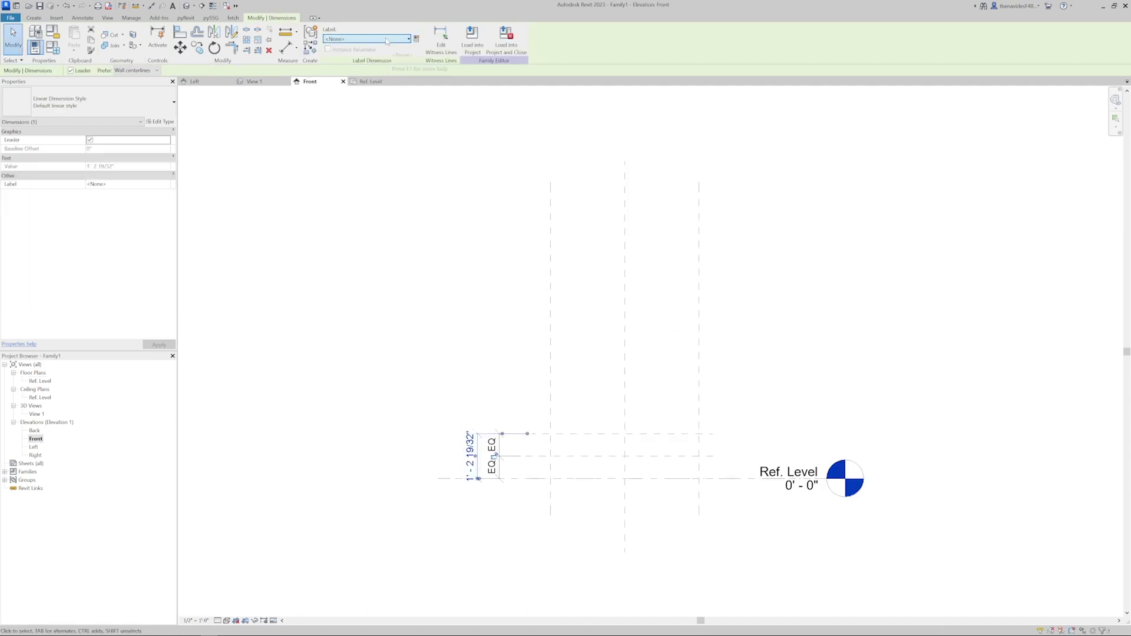
{"action": "left_click", "coordinate": [366, 39]}
{"action": "left_click", "coordinate": [366, 103]}
{"action": "left_click", "coordinate": [366, 39]}
{"action": "left_click", "coordinate": [365, 93]}
{"action": "left_click", "coordinate": [494, 289]}
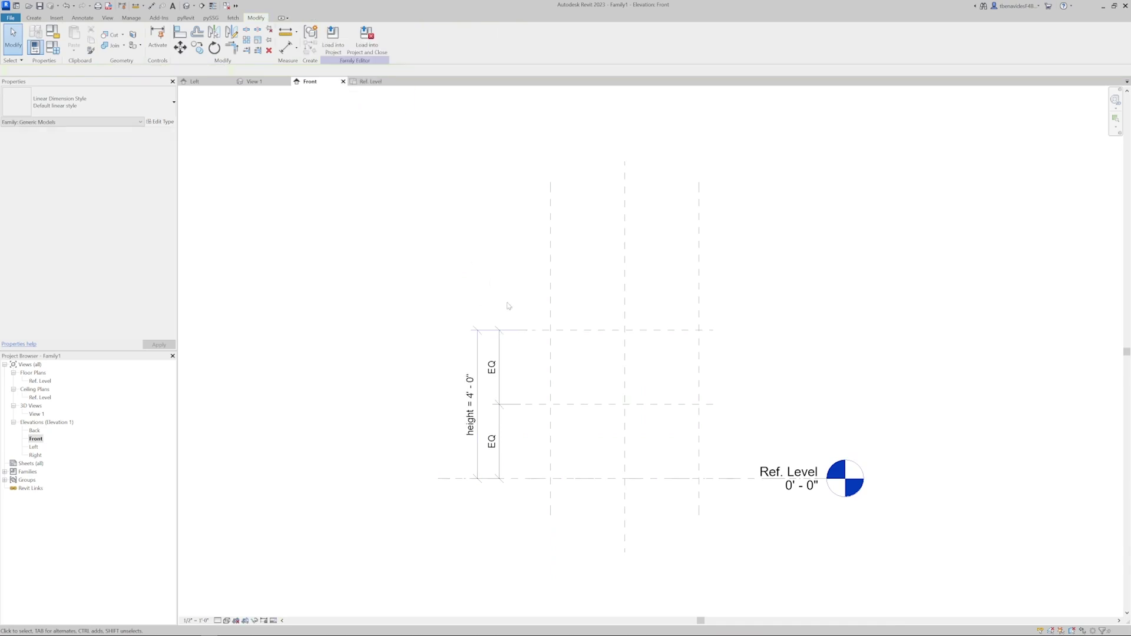
On the Ref. Level plan, start a solid extrusion sketched with Pick Lines.
{"action": "double_click", "coordinate": [40, 381]}
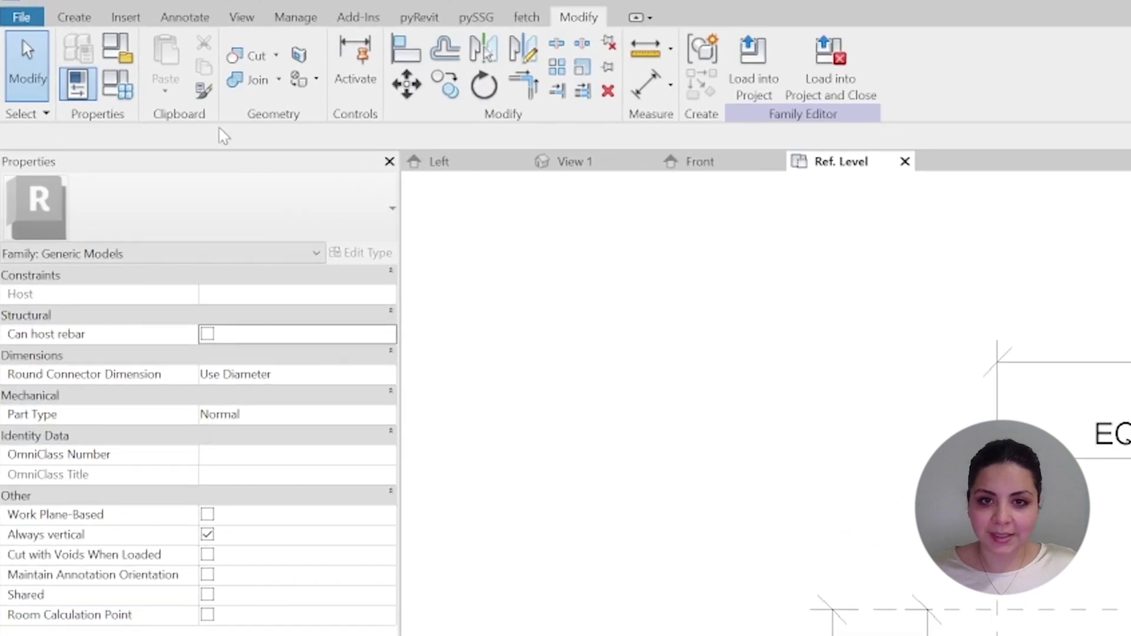
{"action": "left_click", "coordinate": [74, 17]}
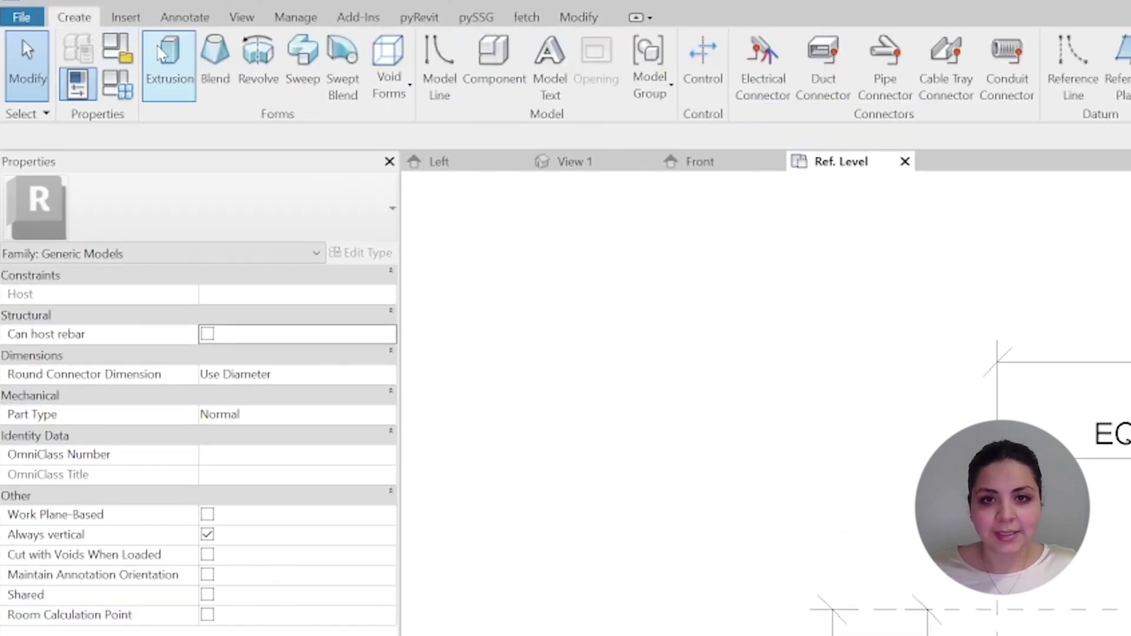
{"action": "left_click", "coordinate": [169, 66]}
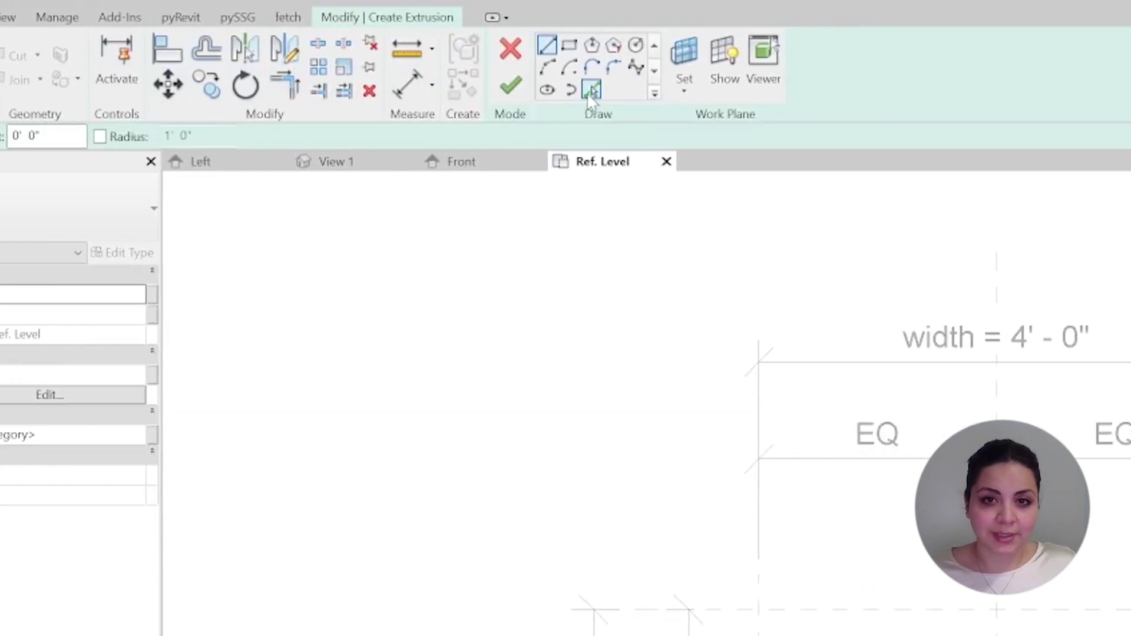
{"action": "left_click", "coordinate": [591, 91]}
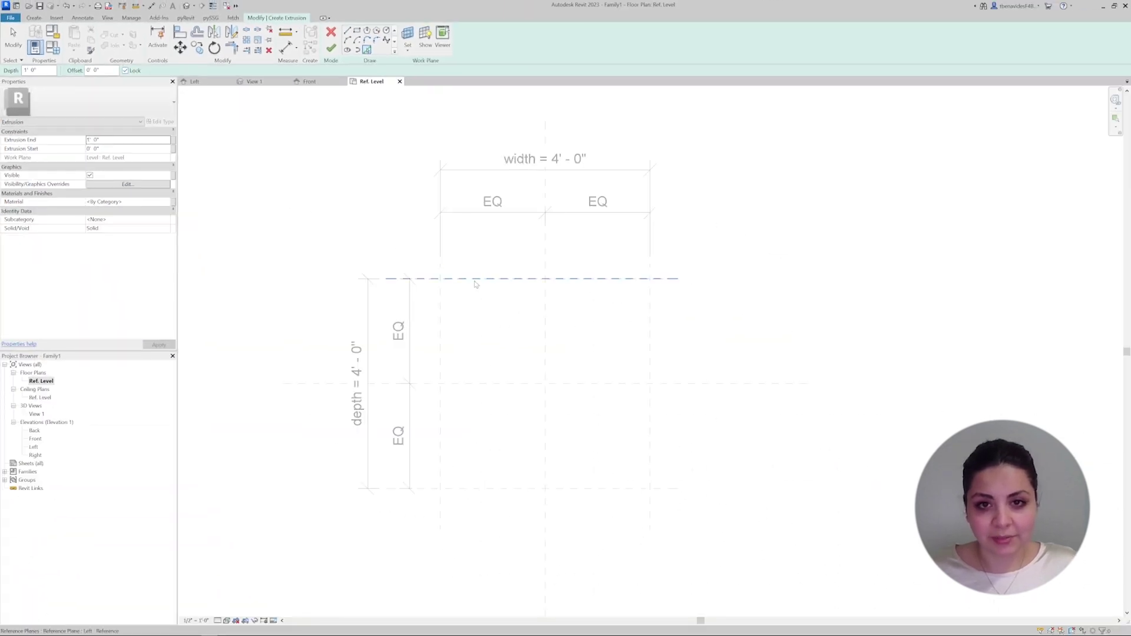
Pick the Back, Left, Front and Right reference planes as locked sketch lines.
{"action": "left_click", "coordinate": [476, 284]}
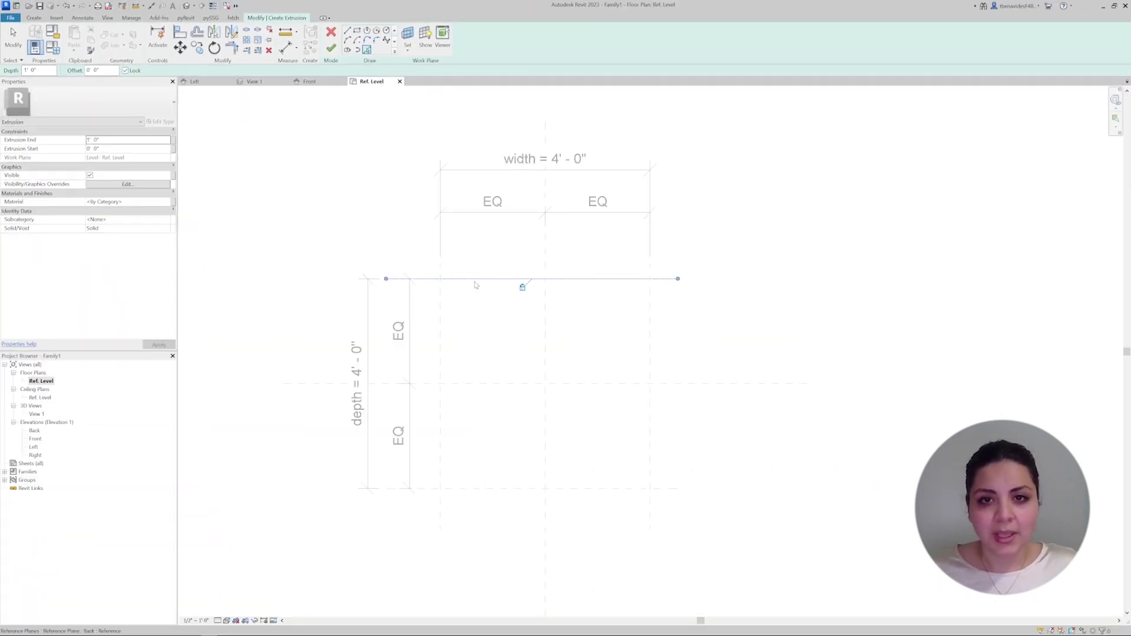
{"action": "left_click", "coordinate": [440, 305]}
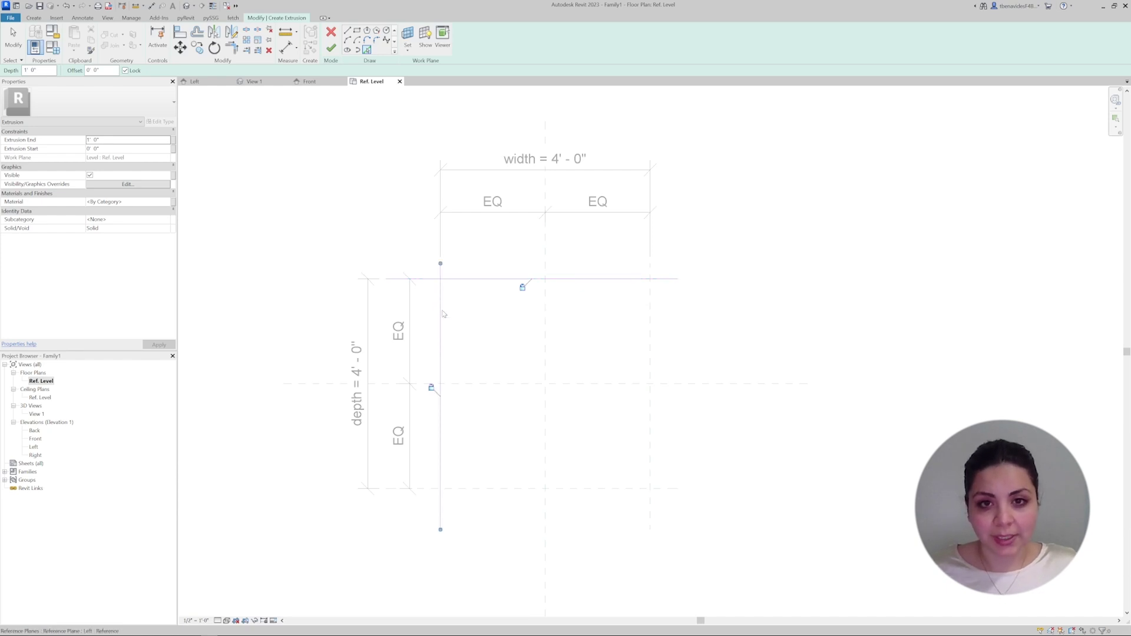
{"action": "left_click", "coordinate": [511, 488]}
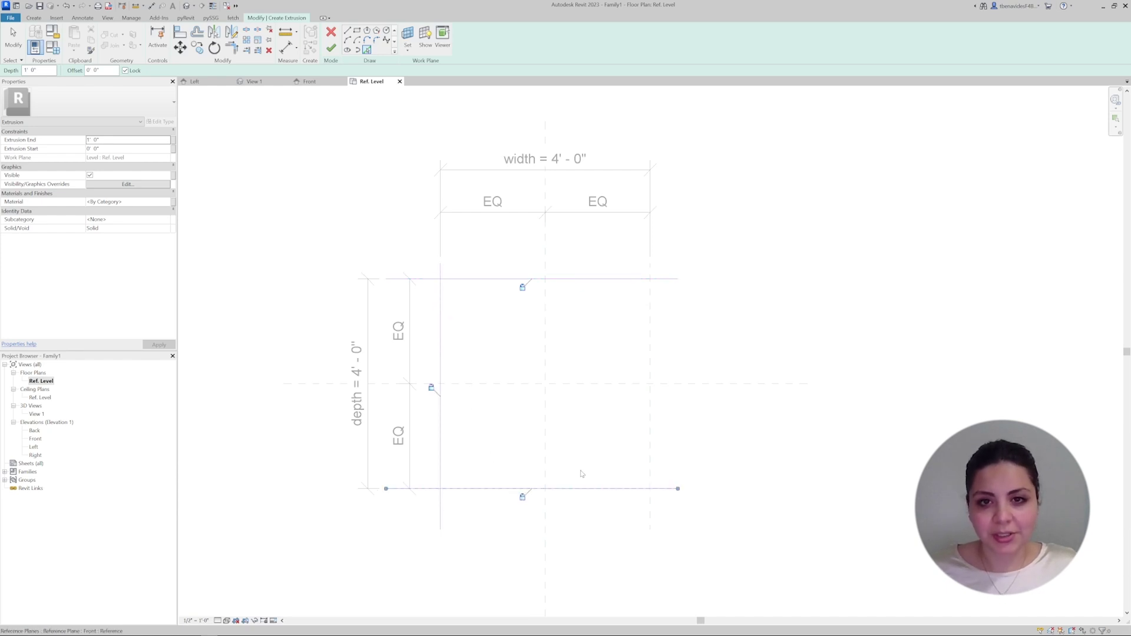
{"action": "left_click", "coordinate": [649, 443]}
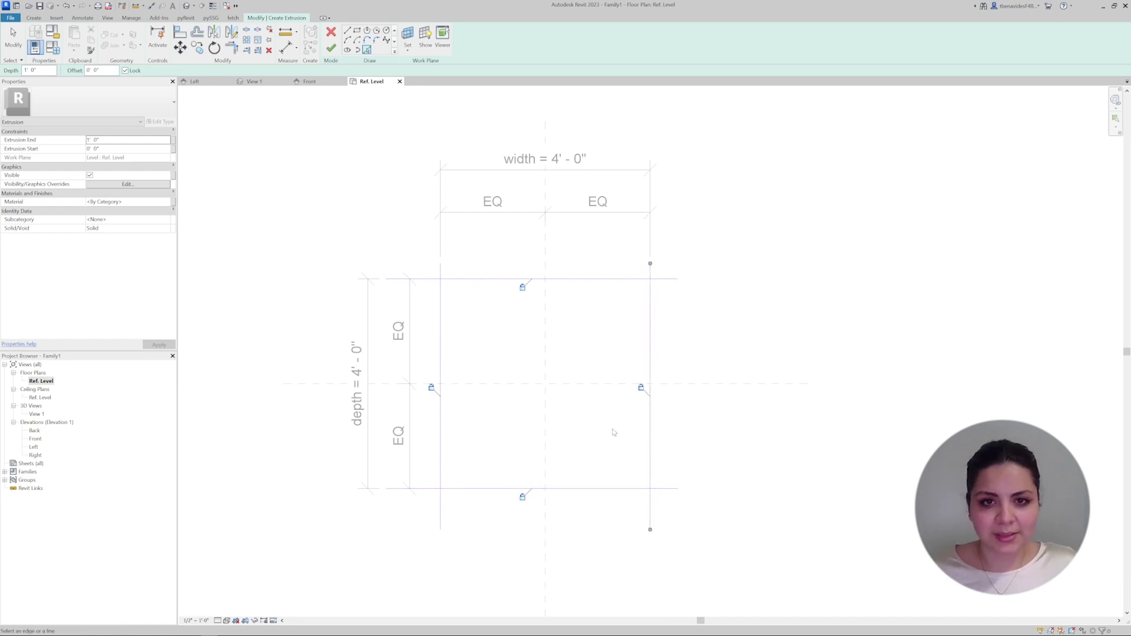
{"action": "key", "text": "t"}
{"action": "key", "text": "r"}
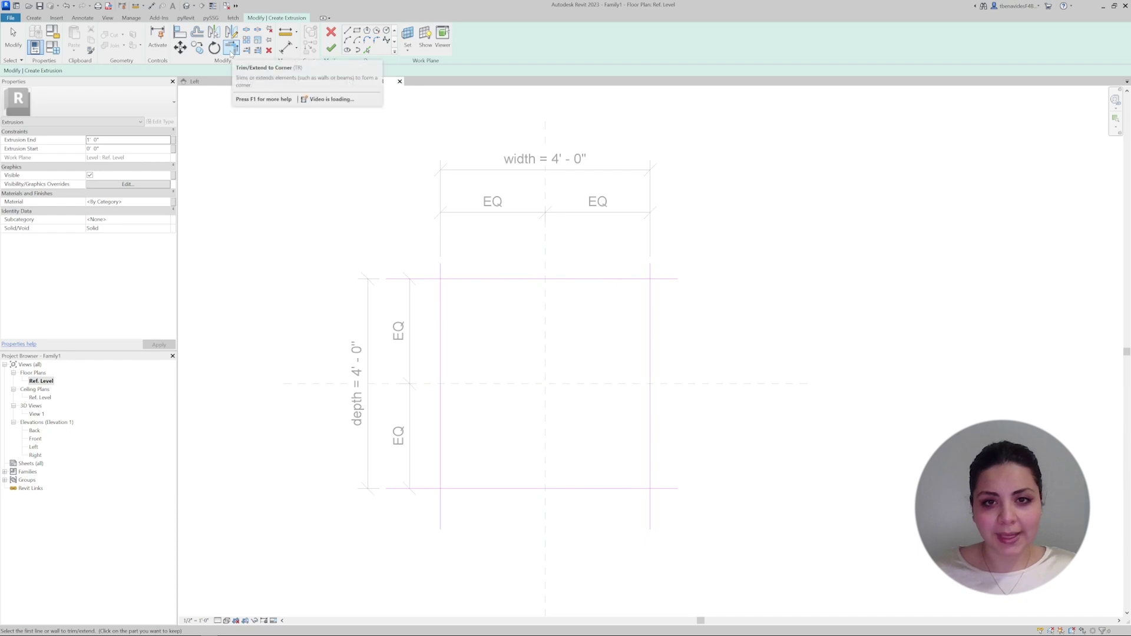
Trim the top-left, bottom-right and bottom-left corners into a closed square, finish the extrusion, and view it in 3D.
{"action": "left_click", "coordinate": [450, 285]}
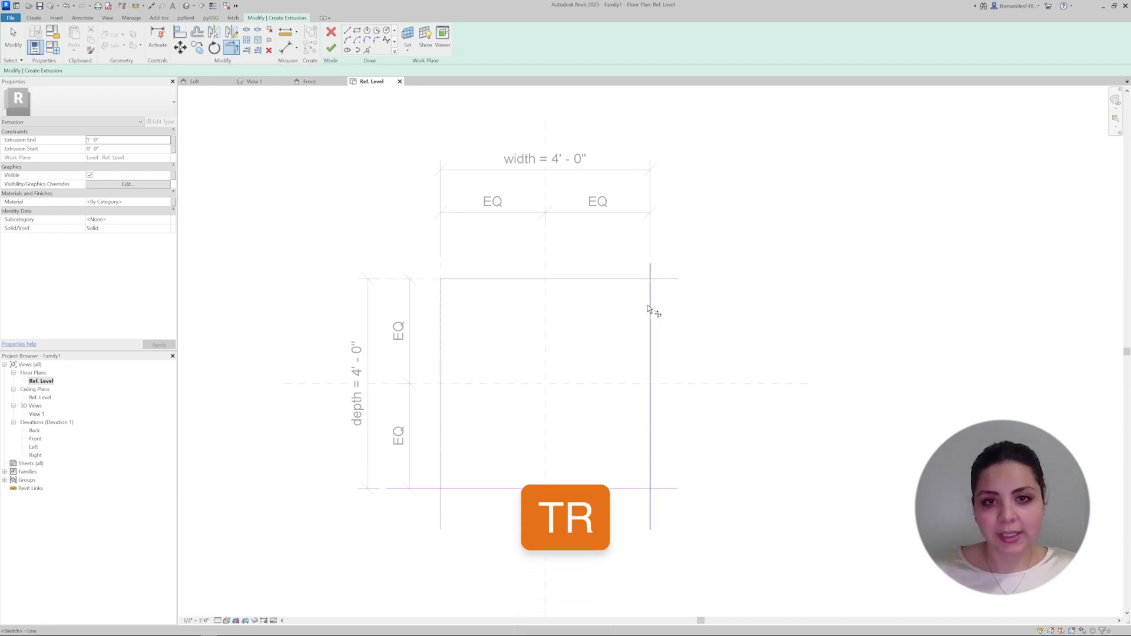
{"action": "left_click", "coordinate": [651, 318]}
{"action": "left_click", "coordinate": [644, 492]}
{"action": "left_click", "coordinate": [465, 488]}
{"action": "left_click", "coordinate": [443, 462]}
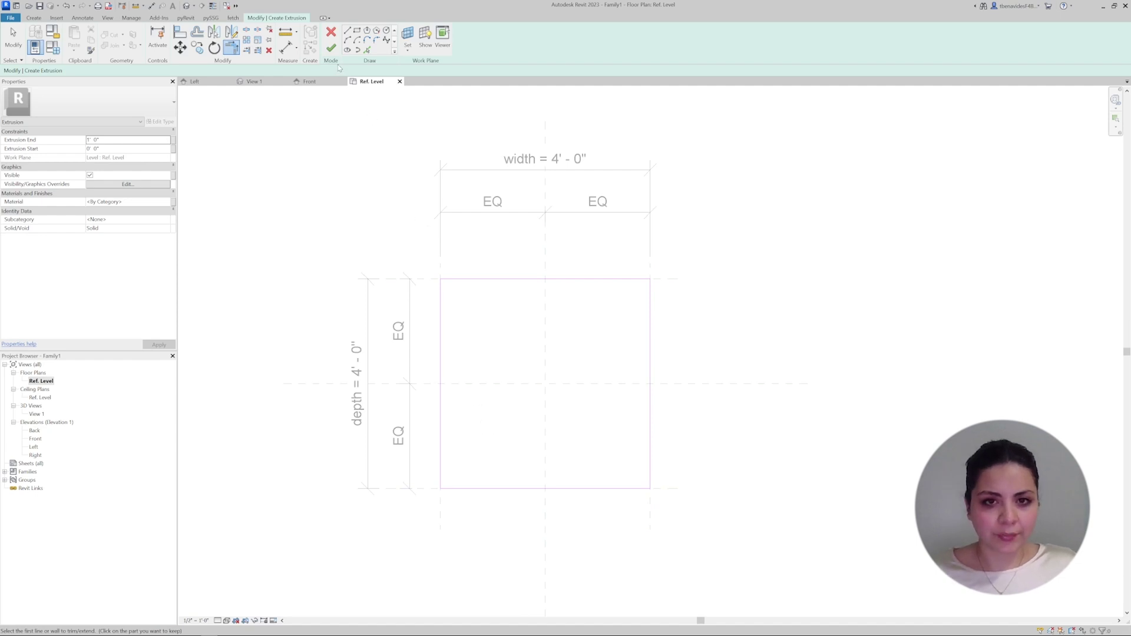
{"action": "left_click", "coordinate": [331, 48]}
{"action": "left_click", "coordinate": [187, 5]}
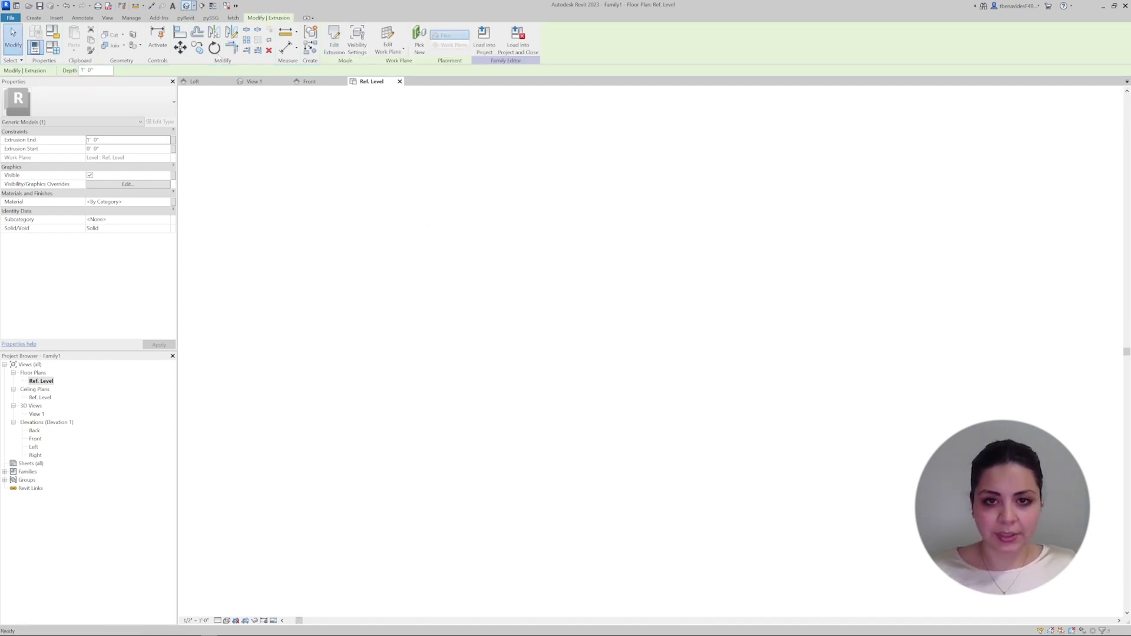
Select the box in 3D and drag its bottom and top faces to make it shallower.
{"action": "left_click", "coordinate": [639, 336]}
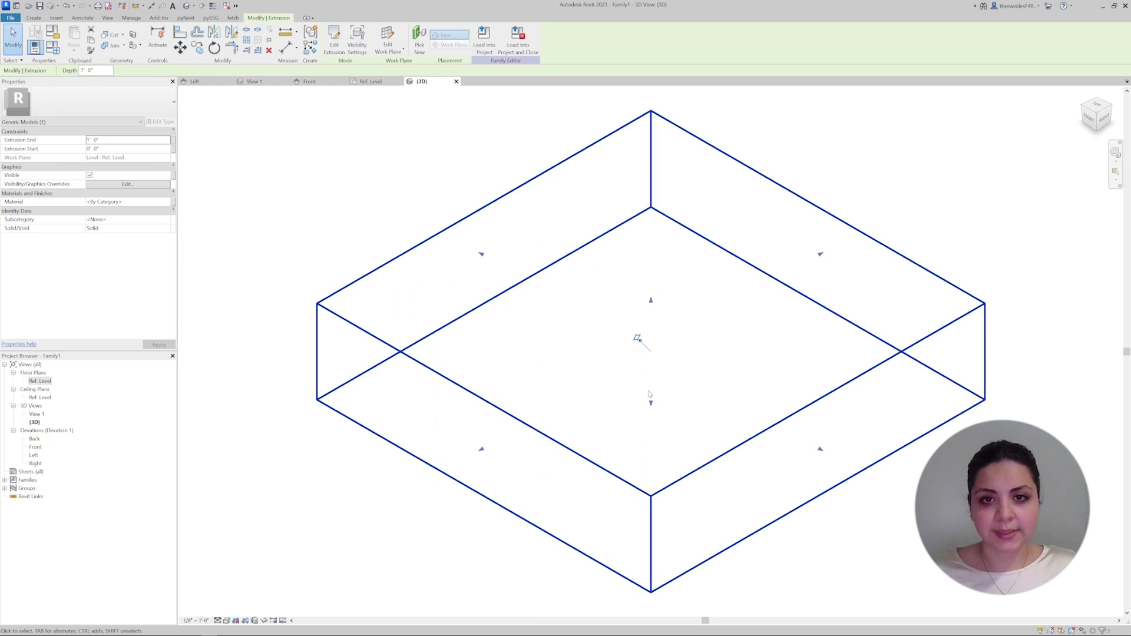
{"action": "left_click_drag", "start_coordinate": [652, 404], "coordinate": [651, 369]}
{"action": "left_click_drag", "start_coordinate": [652, 319], "coordinate": [649, 321]}
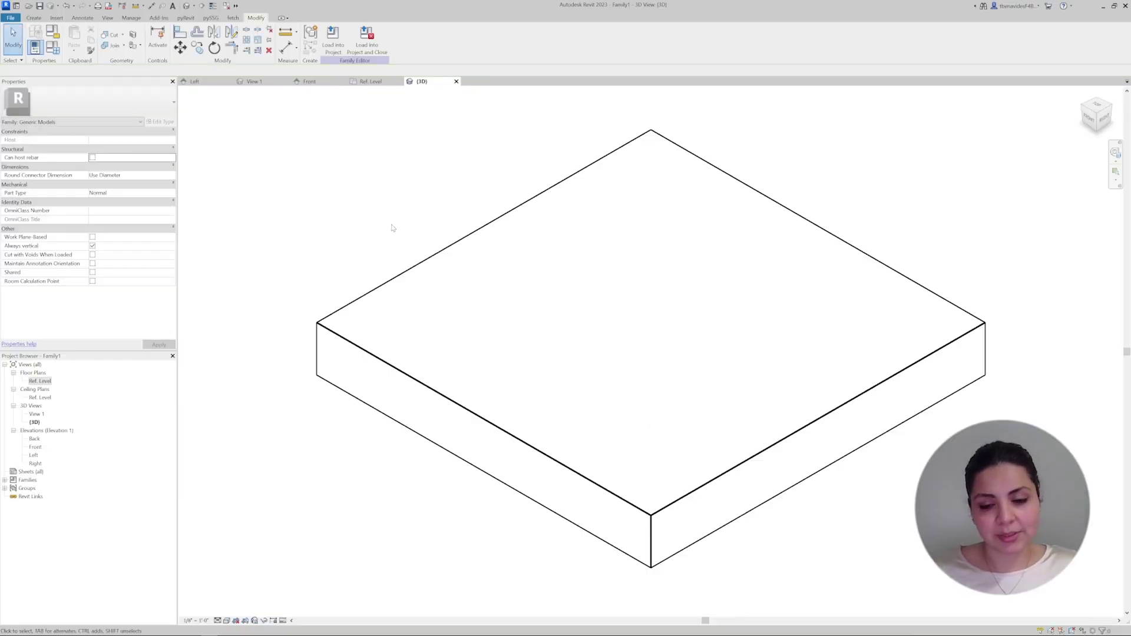
In Front elevation, attempt aligning the extrusion's bottom edge to Ref. Level, then undo it.
{"action": "double_click", "coordinate": [34, 447]}
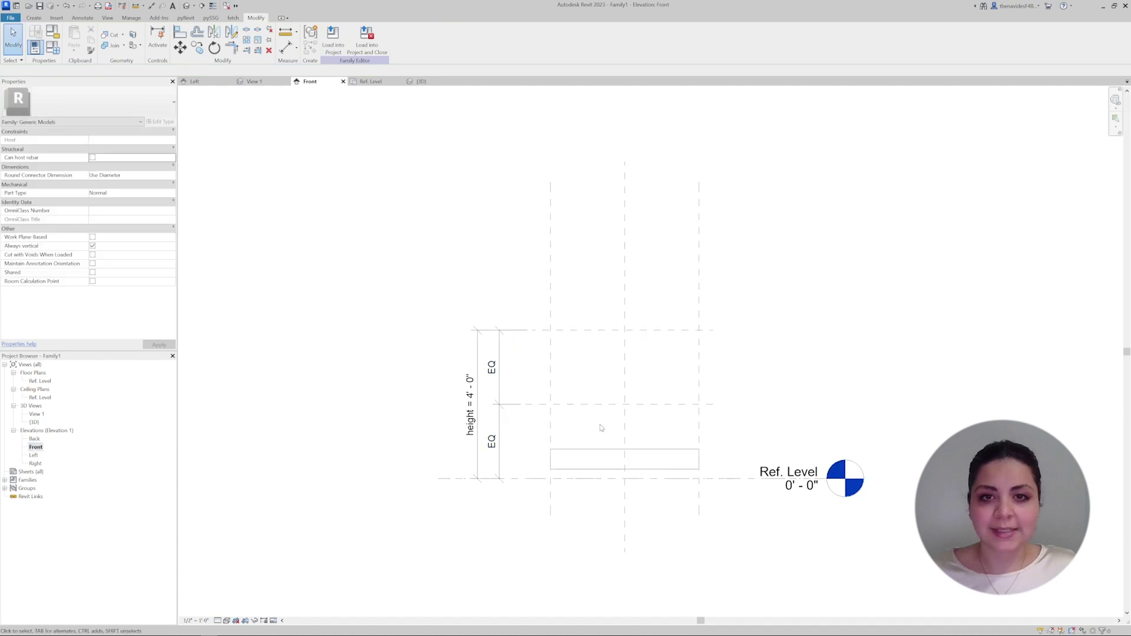
{"action": "left_click", "coordinate": [180, 33]}
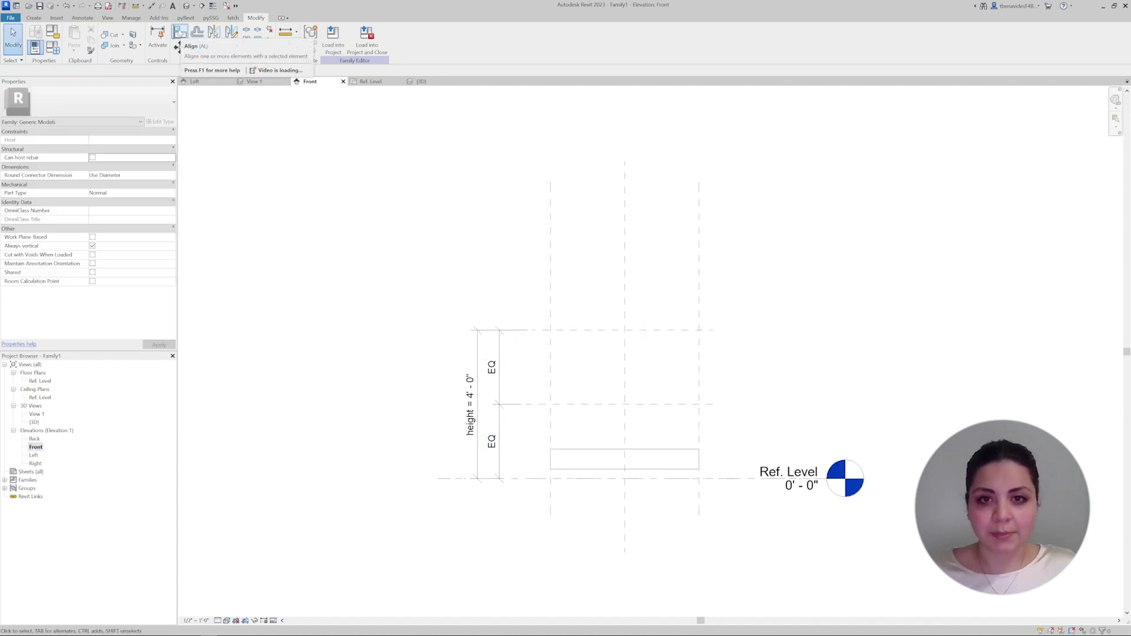
{"action": "left_click", "coordinate": [583, 478]}
{"action": "left_click", "coordinate": [617, 470]}
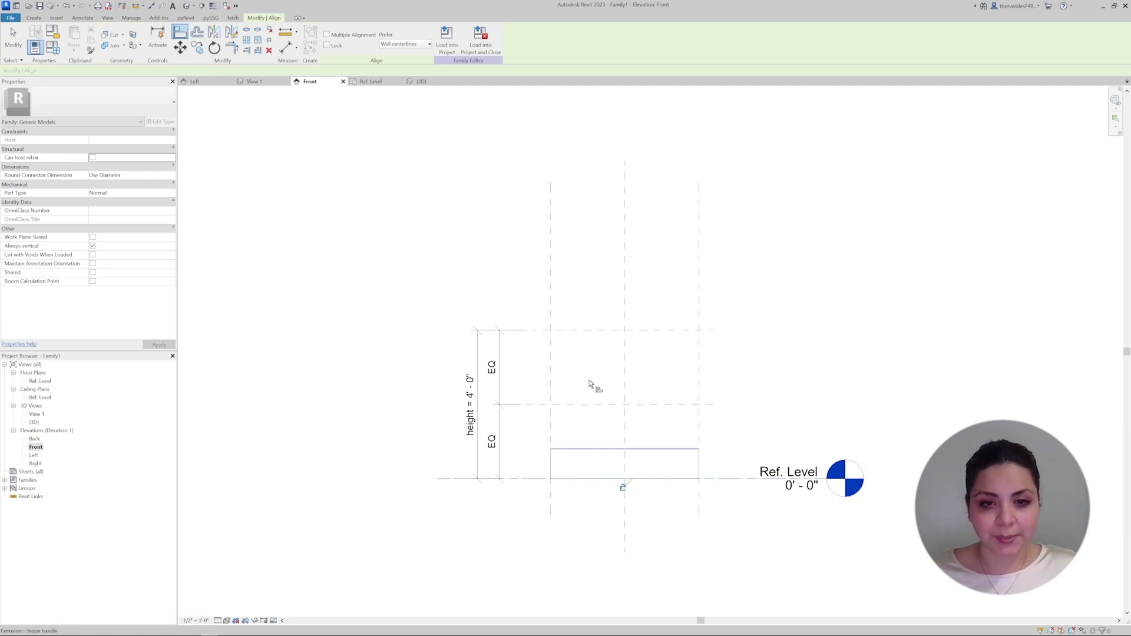
{"action": "left_click", "coordinate": [588, 331]}
{"action": "key", "text": "ctrl+z"}
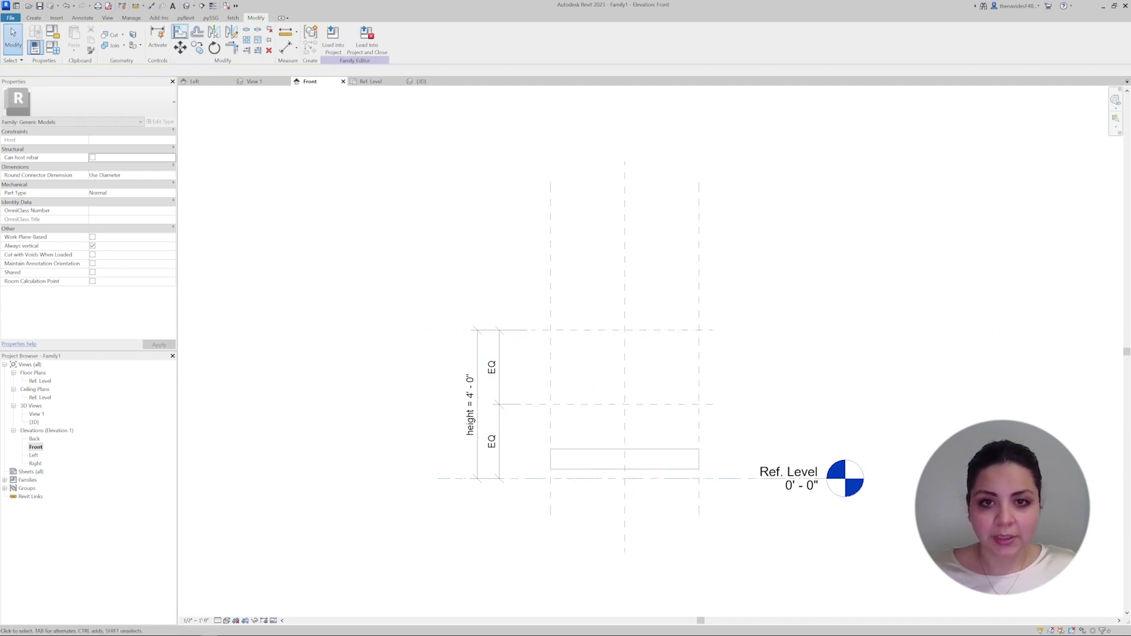
Align the extrusion's bottom edge to Ref. Level and its top edge to the upper reference plane.
{"action": "left_click", "coordinate": [177, 46]}
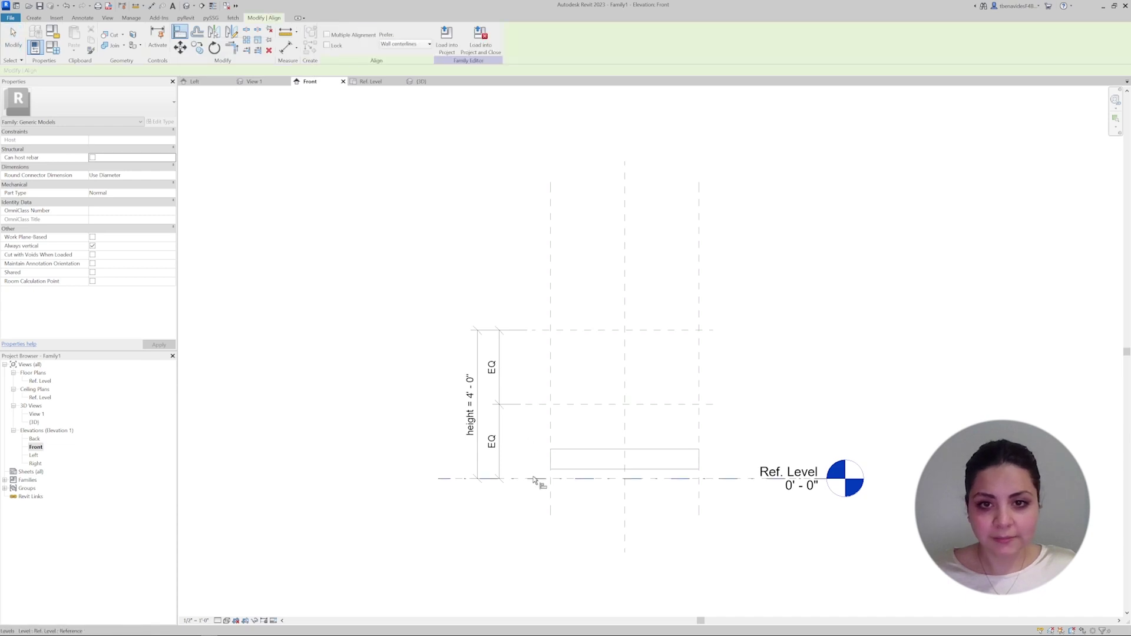
{"action": "left_click", "coordinate": [581, 471]}
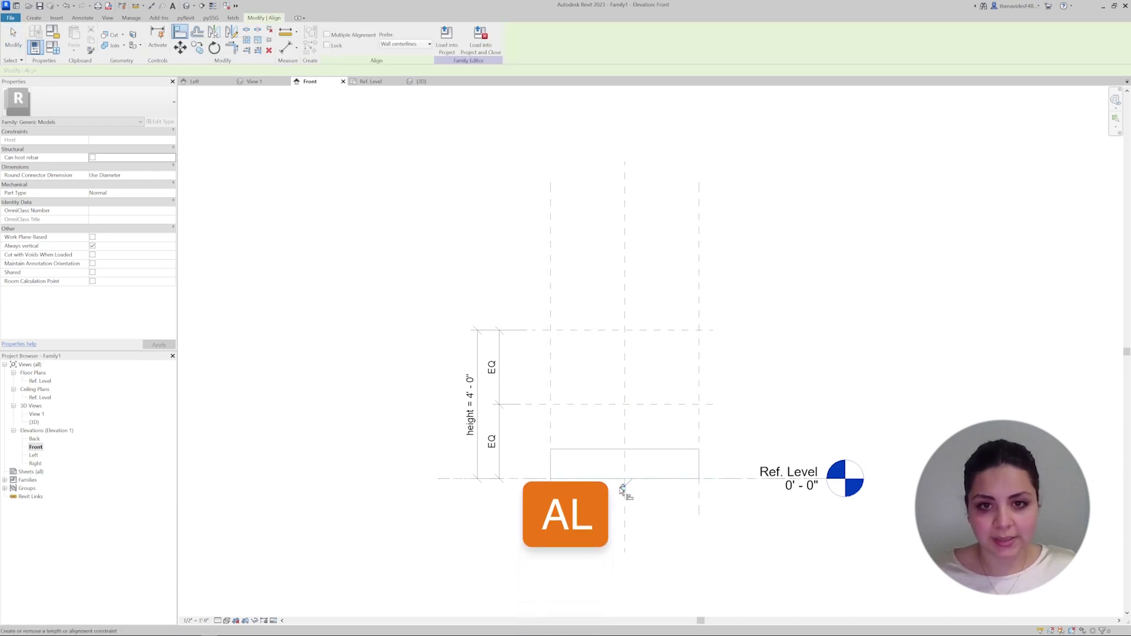
{"action": "left_click", "coordinate": [606, 449]}
{"action": "key", "text": "Escape"}
{"action": "key", "text": "Escape"}
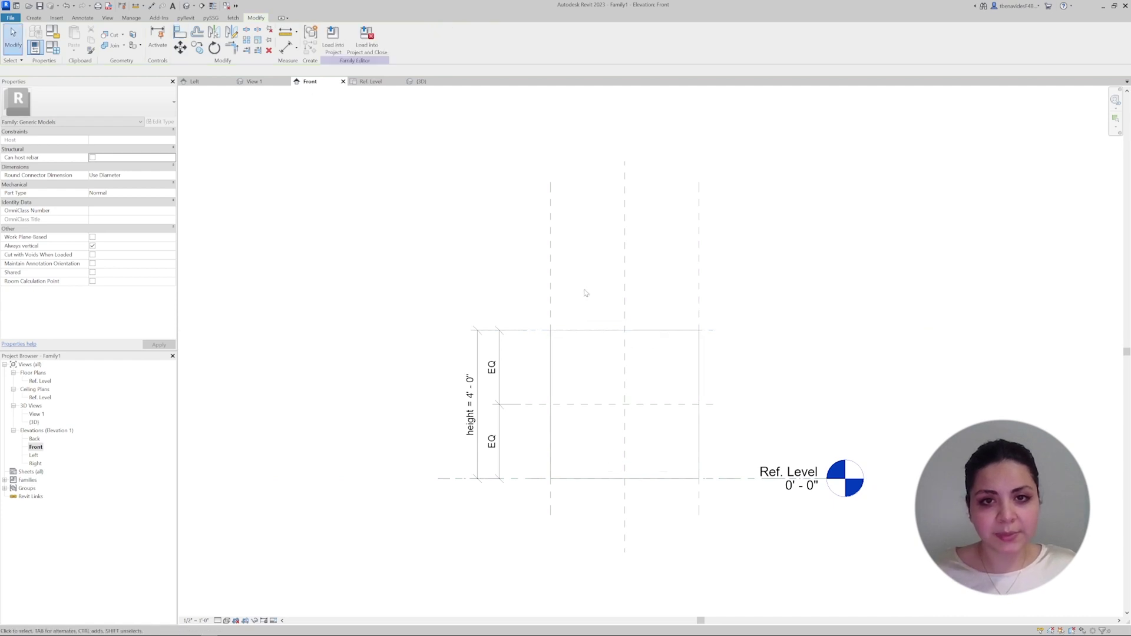
In the fitted 3D view, set Width to 2' and Depth to 6' in Family Types.
{"action": "left_click", "coordinate": [182, 7]}
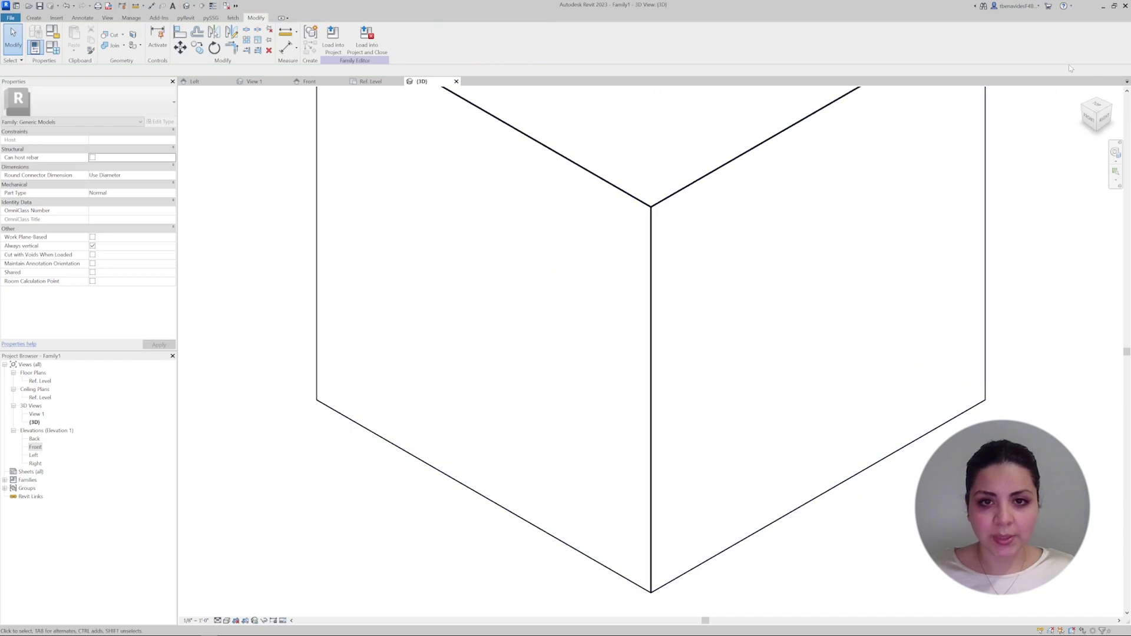
{"action": "left_click", "coordinate": [1082, 93]}
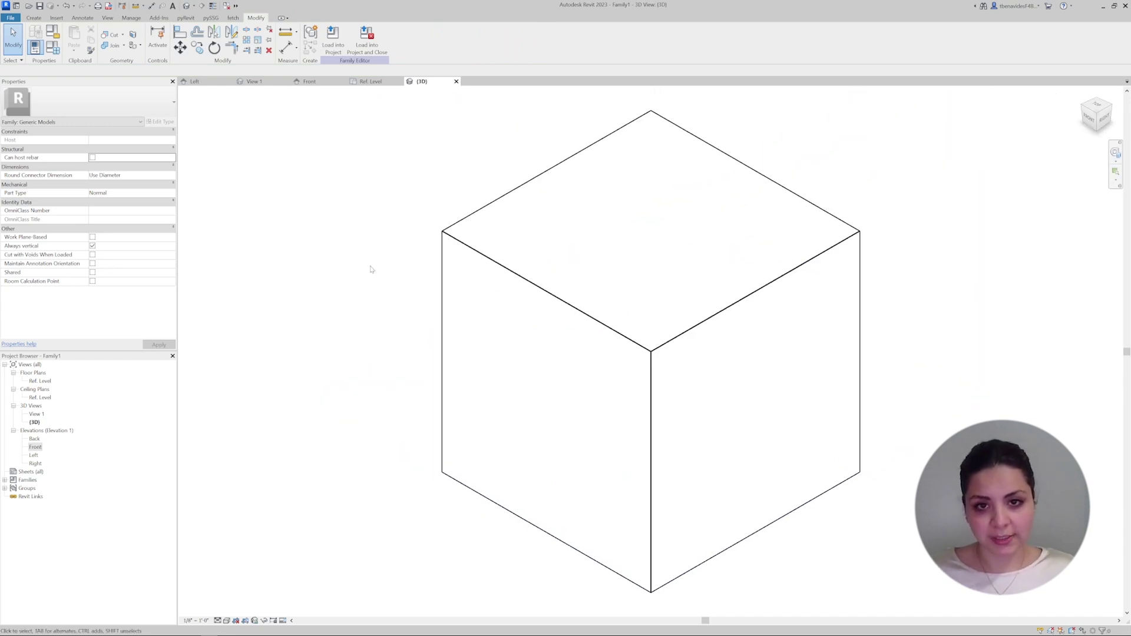
{"action": "left_click", "coordinate": [52, 47]}
{"action": "left_click", "coordinate": [530, 201]}
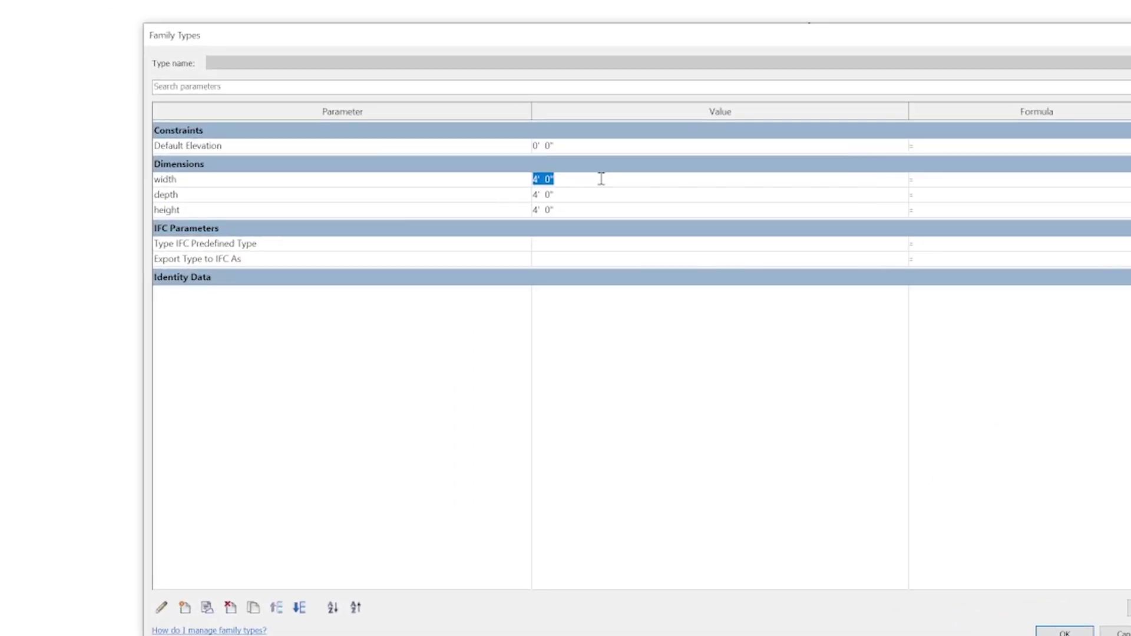
{"action": "type", "text": "2"}
{"action": "left_click", "coordinate": [597, 193]}
{"action": "type", "text": "6"}
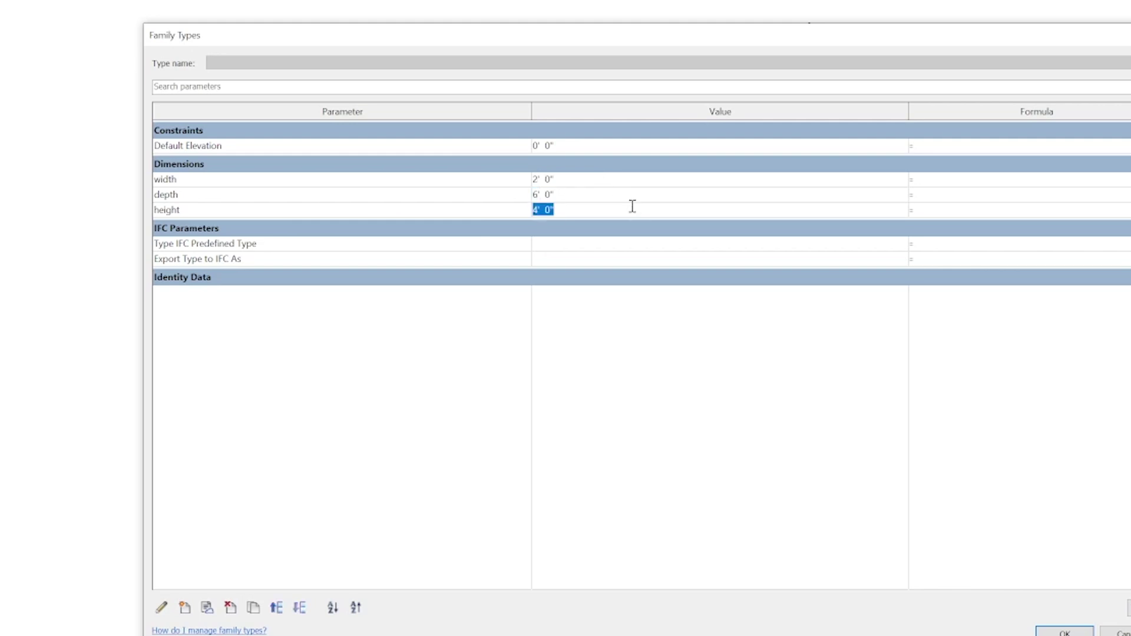
{"action": "left_click", "coordinate": [829, 368]}
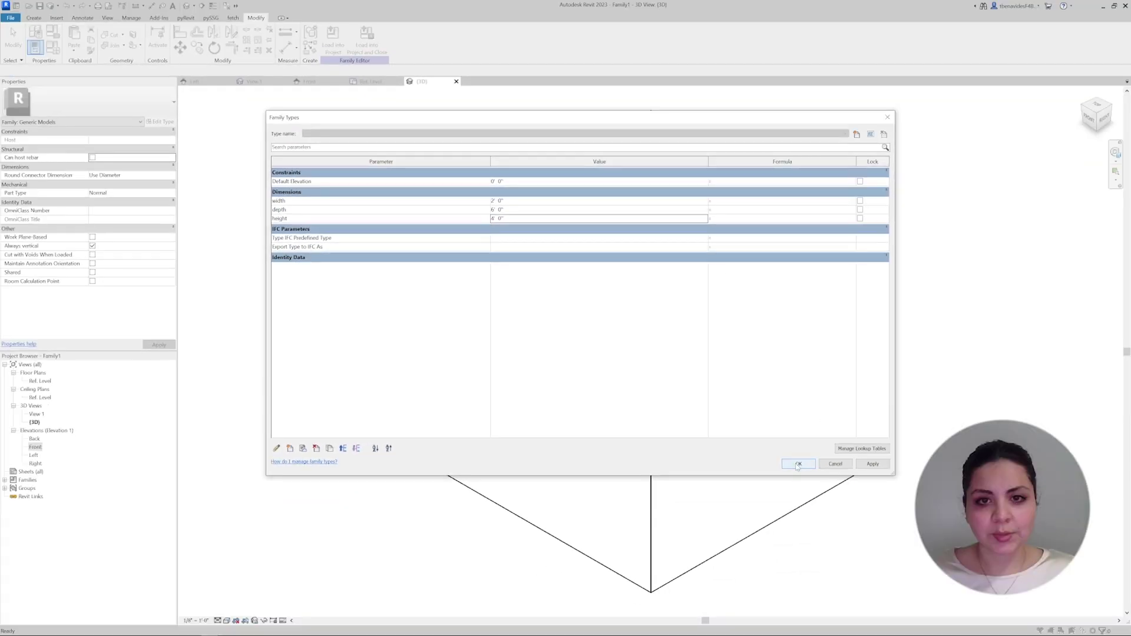
{"action": "left_click", "coordinate": [797, 464]}
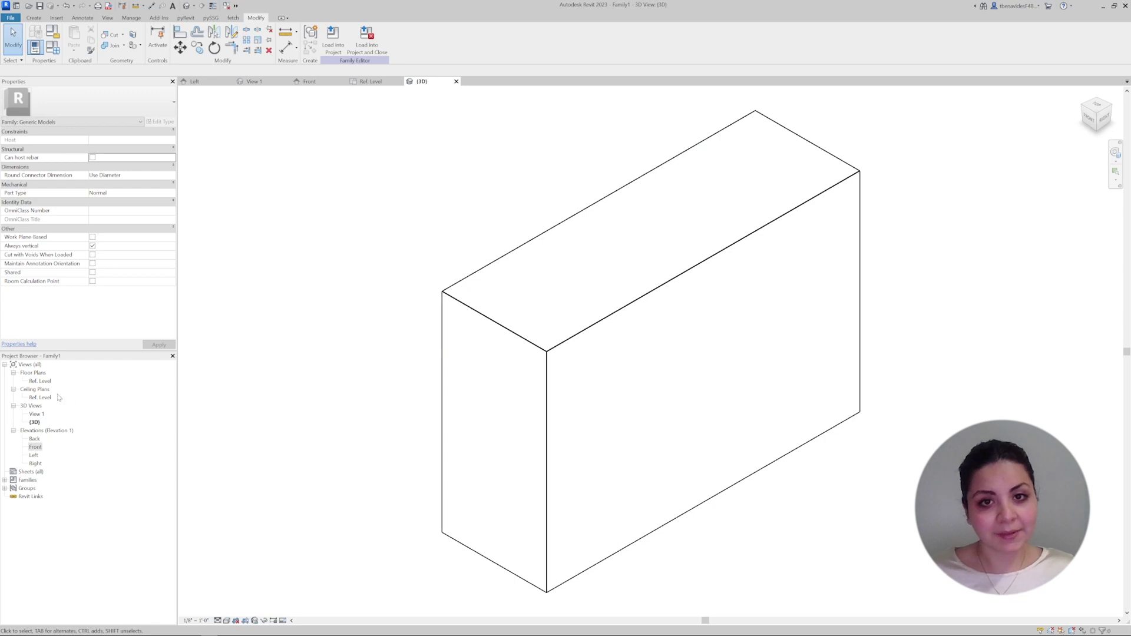
Back in the 3D view, change the Height parameter to 10' in Family Types.
{"action": "double_click", "coordinate": [46, 381]}
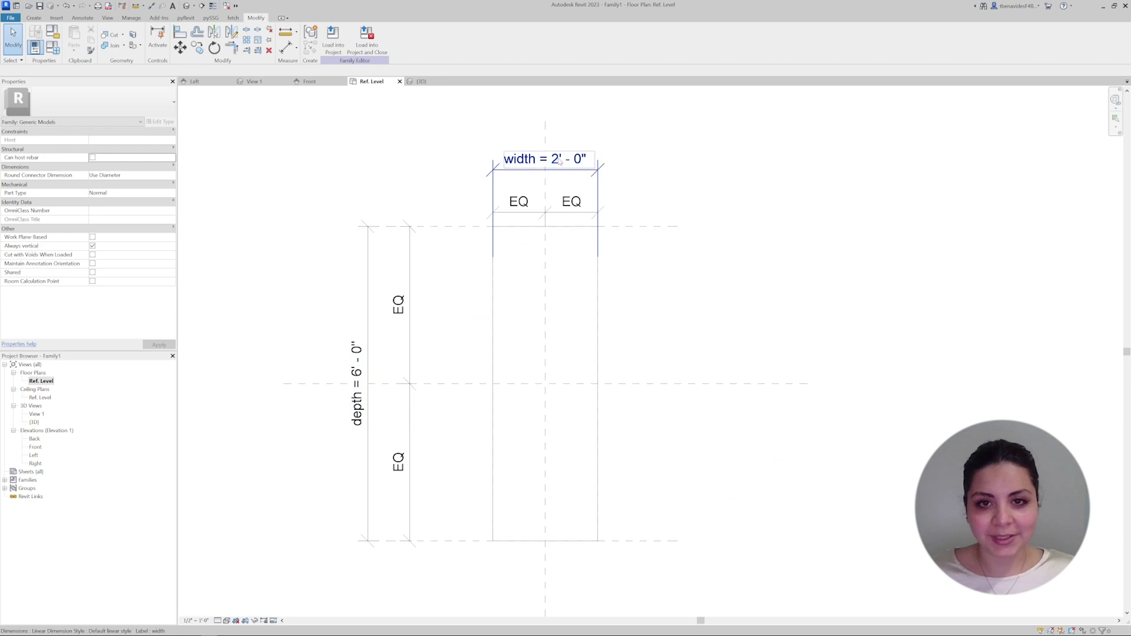
{"action": "left_click", "coordinate": [421, 82]}
{"action": "left_click", "coordinate": [52, 47]}
{"action": "left_click", "coordinate": [575, 218]}
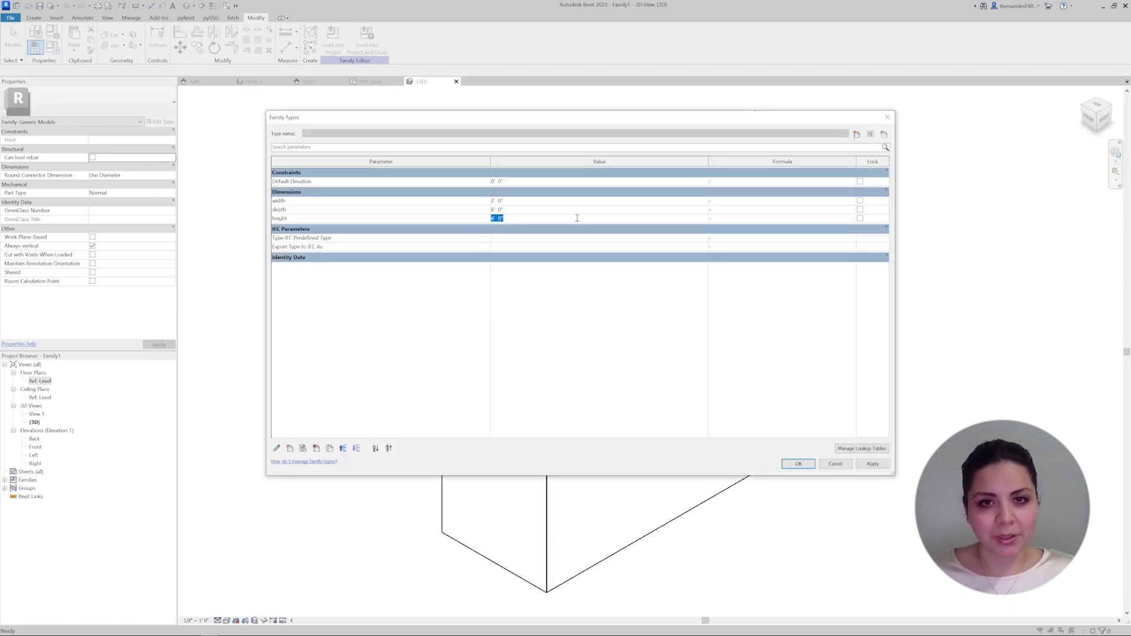
{"action": "left_click", "coordinate": [810, 466]}
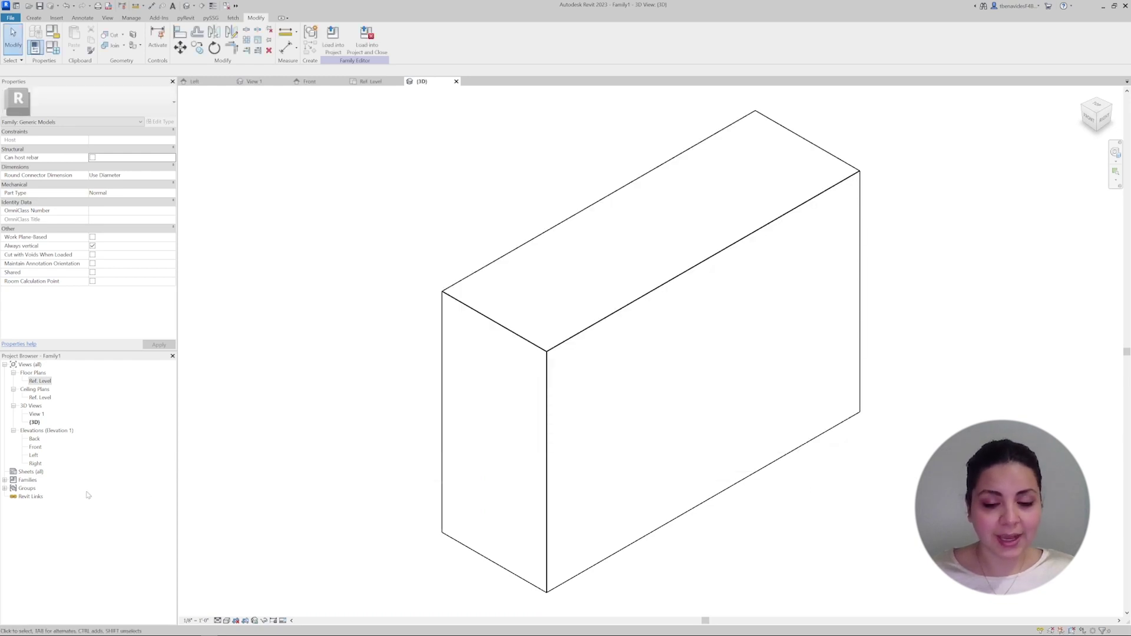
In Front elevation, align the extrusion's top edge to the top reference plane and lock it.
{"action": "double_click", "coordinate": [34, 447]}
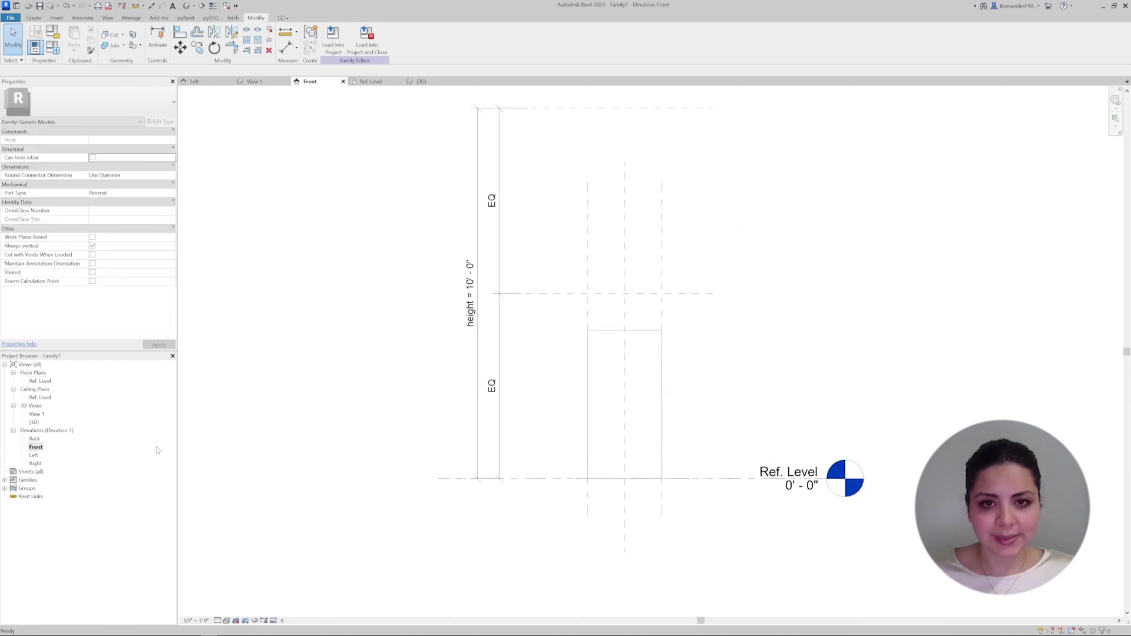
{"action": "left_click", "coordinate": [478, 337]}
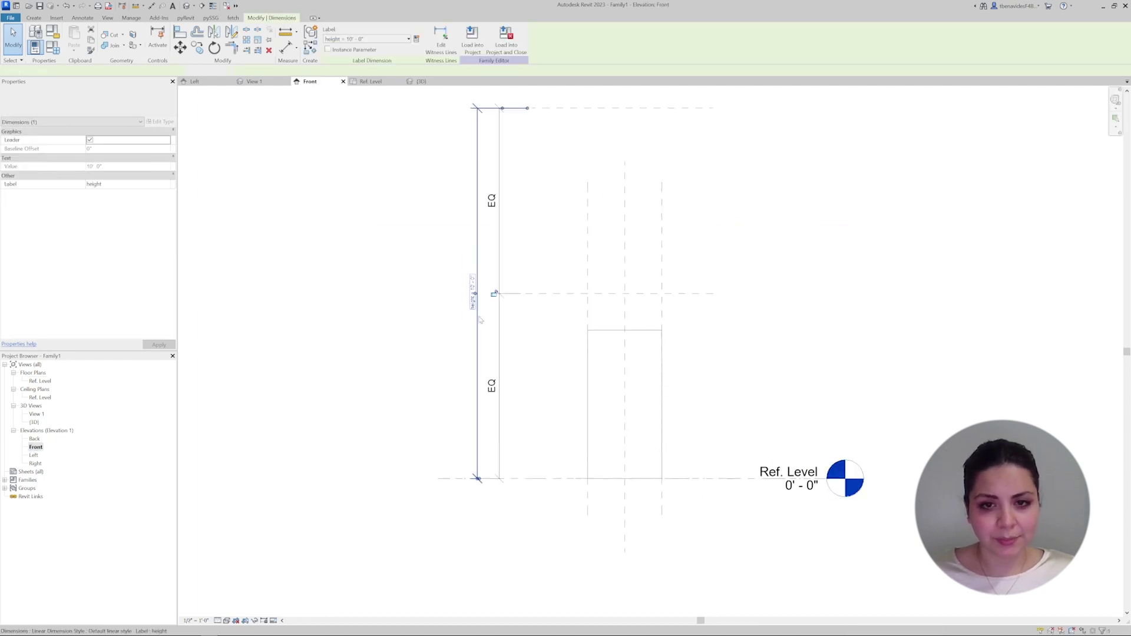
{"action": "left_click", "coordinate": [538, 269]}
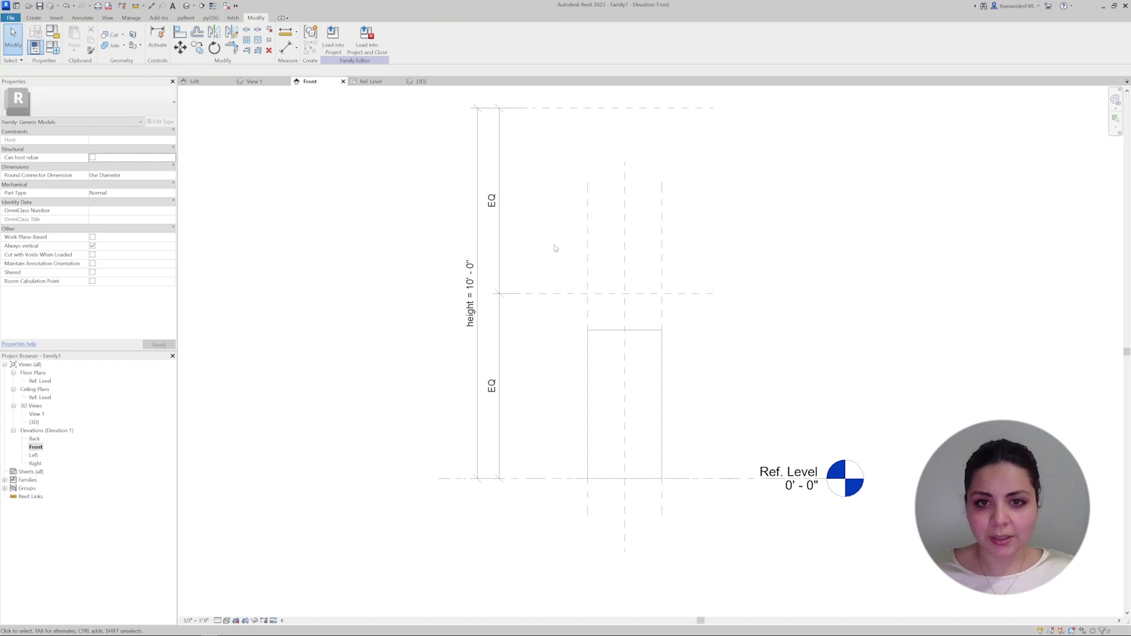
{"action": "key", "text": "a"}
{"action": "key", "text": "l"}
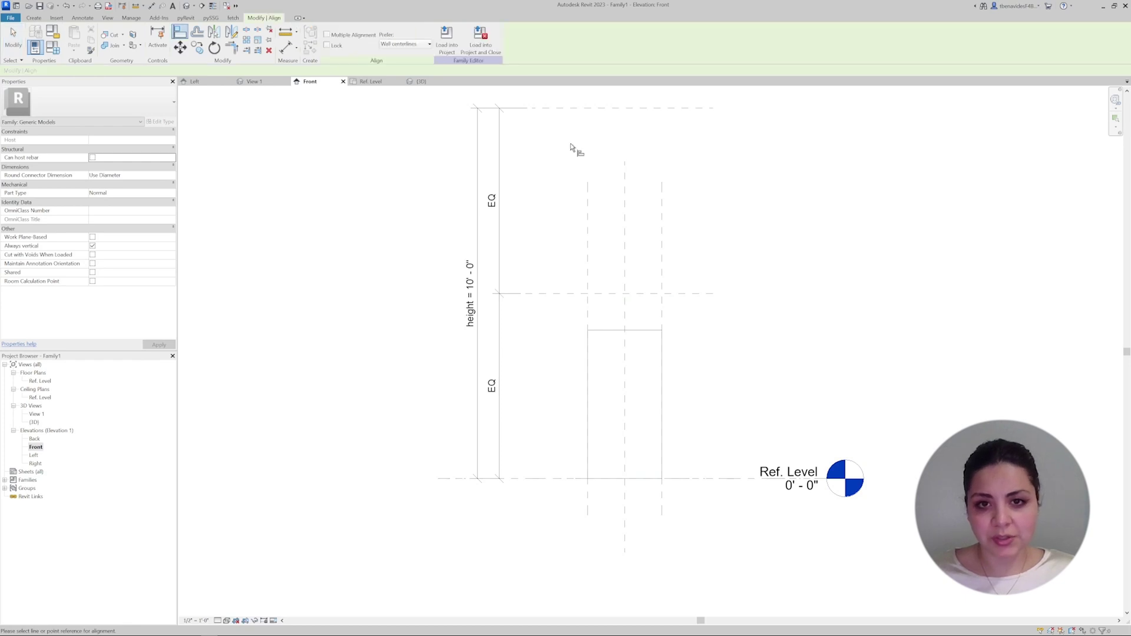
{"action": "left_click", "coordinate": [582, 114]}
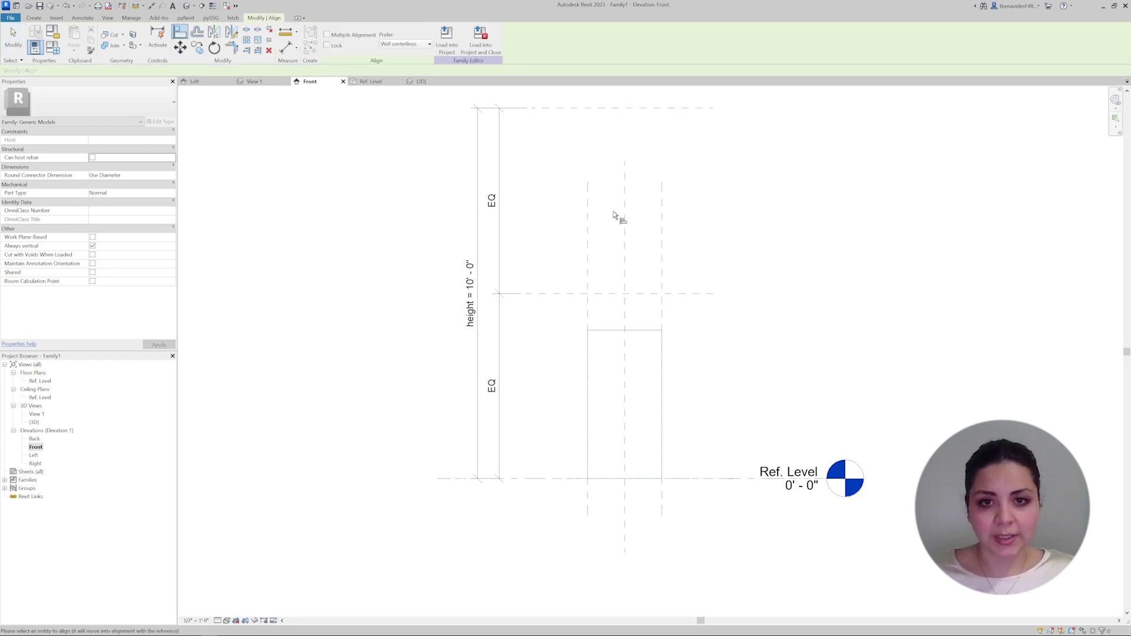
{"action": "left_click", "coordinate": [609, 331]}
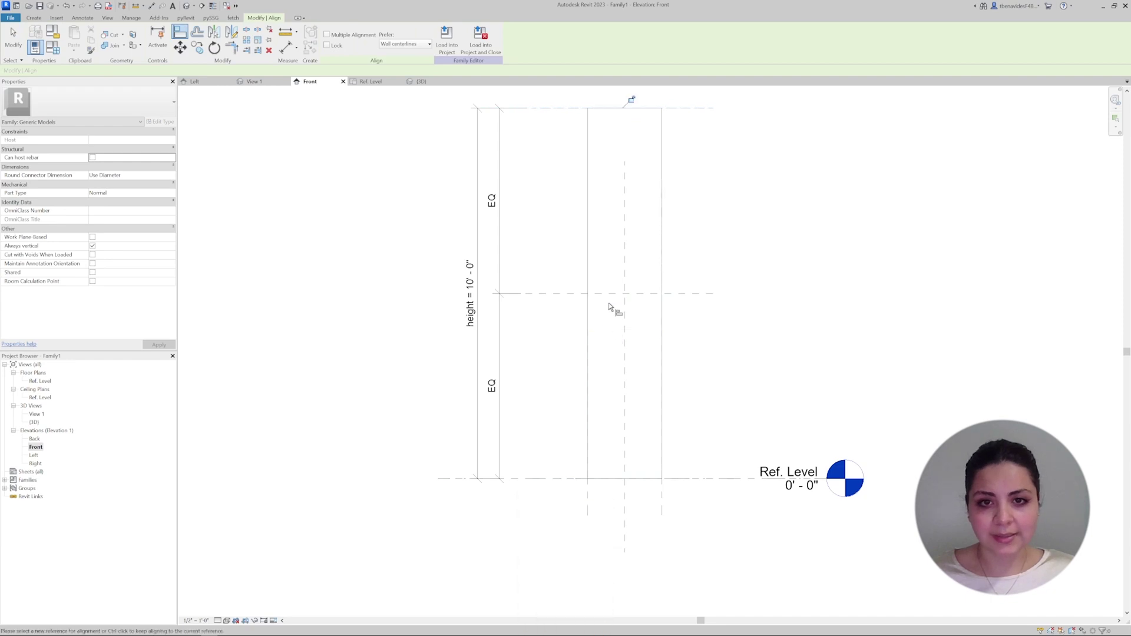
{"action": "left_click", "coordinate": [632, 99]}
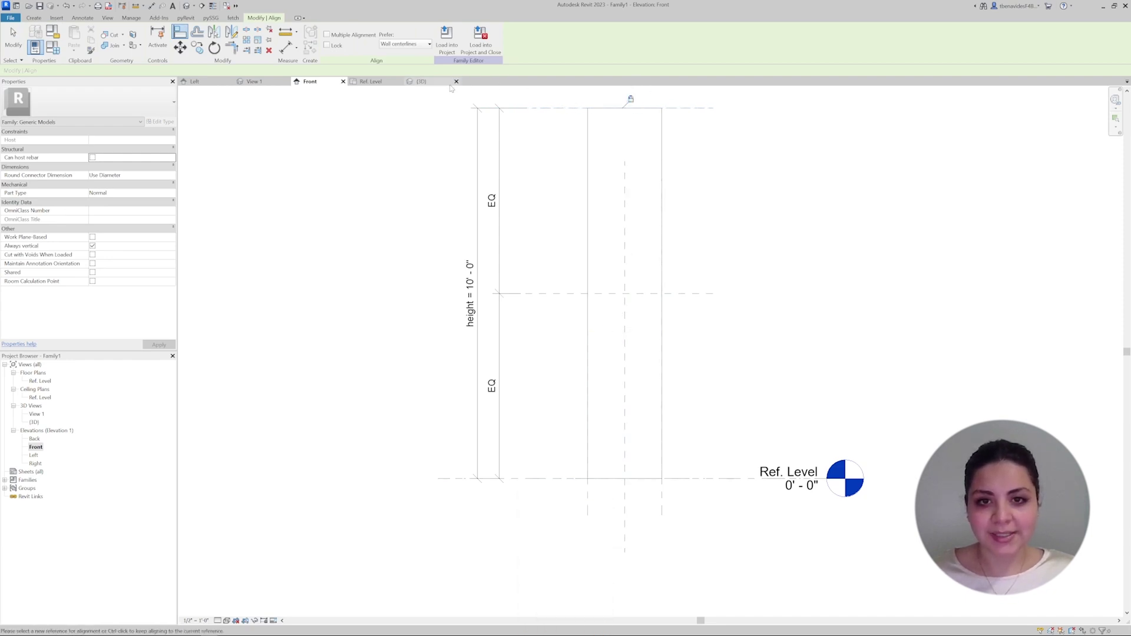
Return to the 3D view, zoom to fit the box, and end the Align command.
{"action": "left_click", "coordinate": [422, 81]}
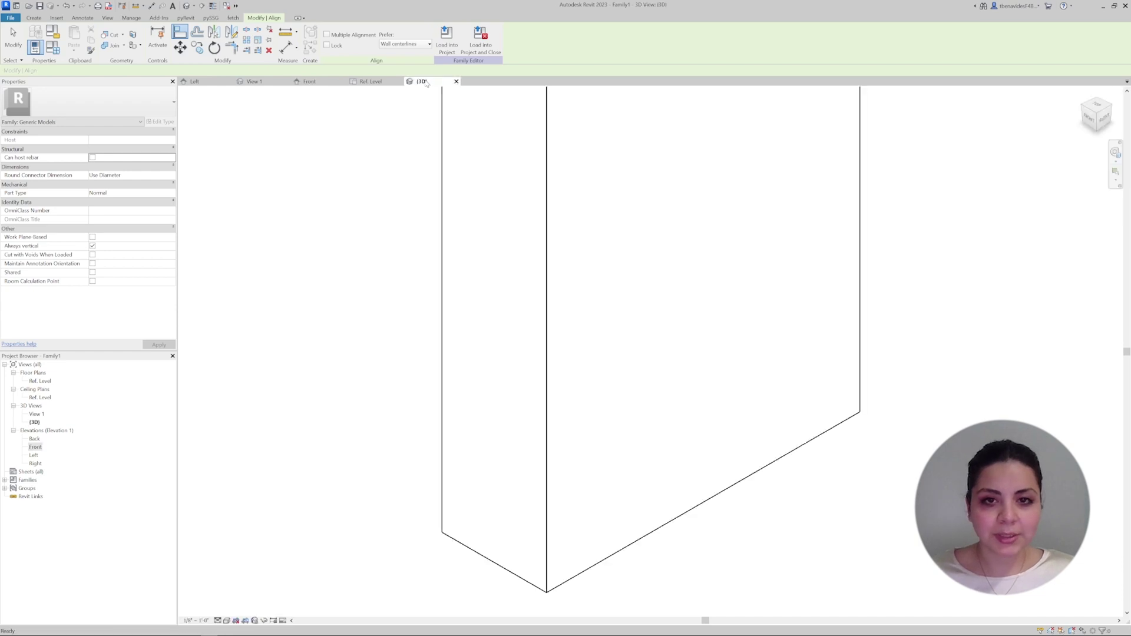
{"action": "key", "text": "z"}
{"action": "key", "text": "f"}
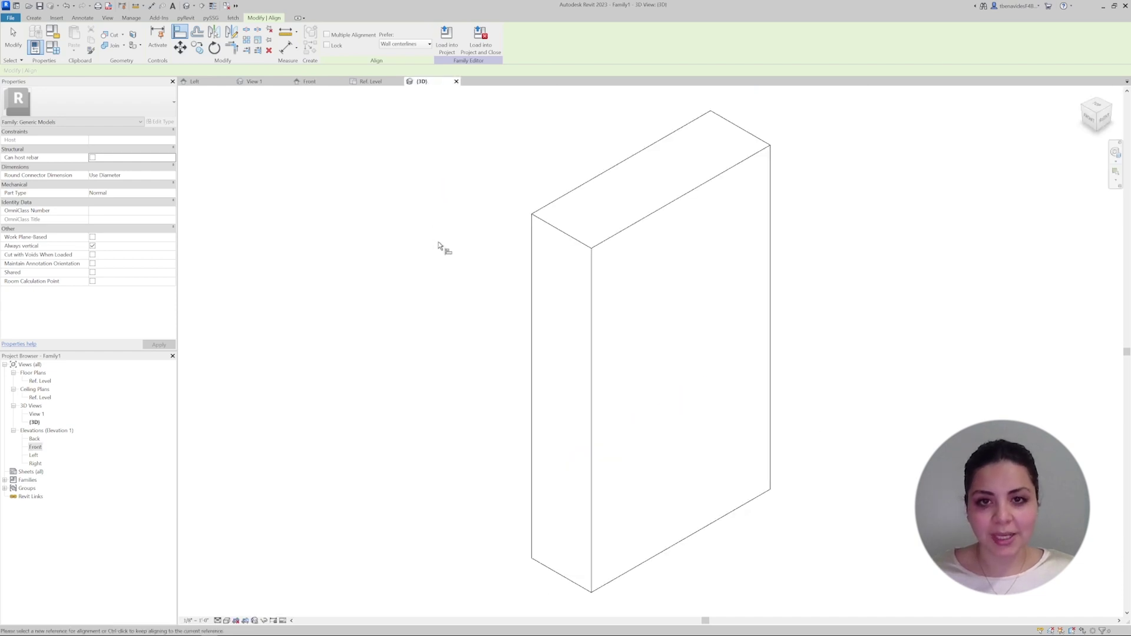
{"action": "key", "text": "Escape"}
Set Height, Depth and Width all to 5' in Family Types.
{"action": "left_click", "coordinate": [52, 47]}
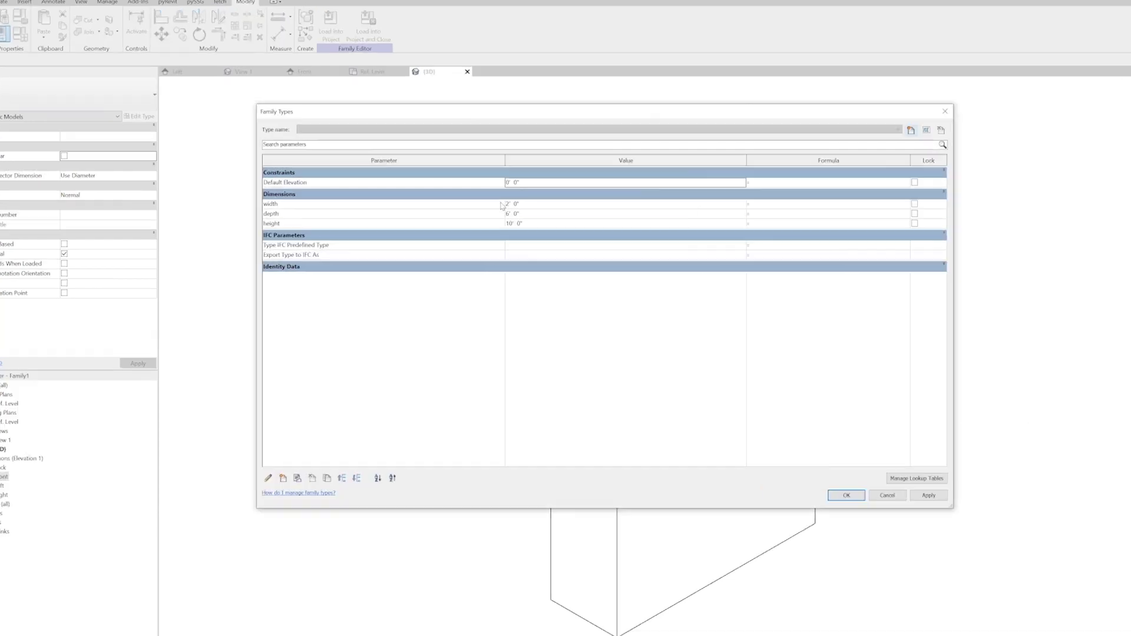
{"action": "left_click", "coordinate": [543, 223]}
{"action": "type", "text": "5"}
{"action": "left_click", "coordinate": [543, 213]}
{"action": "type", "text": "5"}
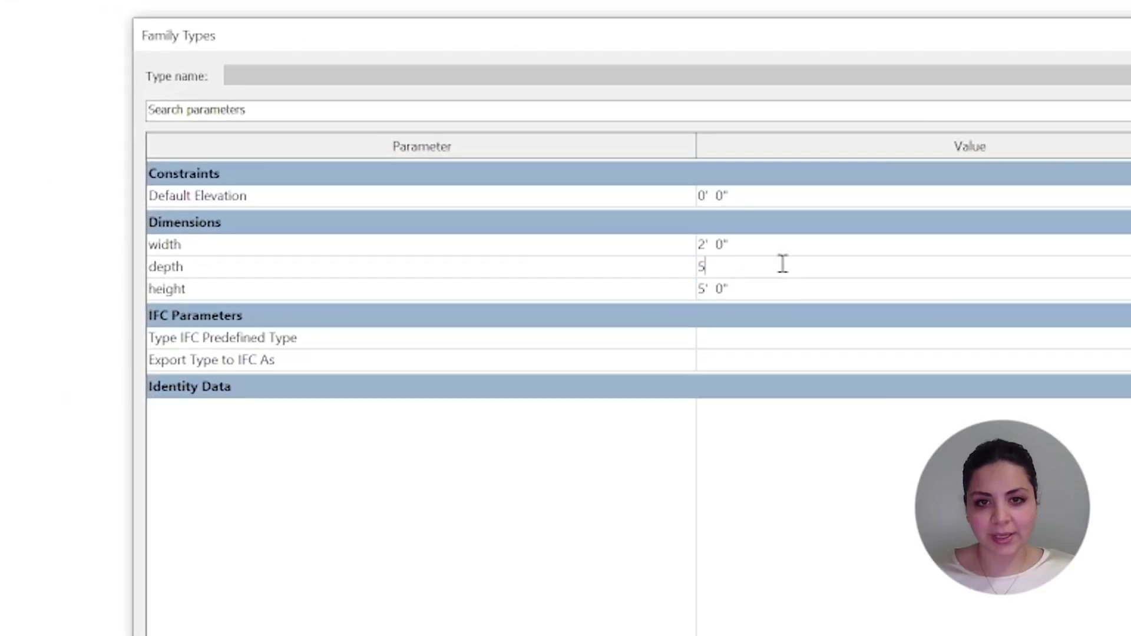
{"action": "left_click", "coordinate": [790, 247]}
{"action": "type", "text": "5"}
{"action": "left_click", "coordinate": [825, 360]}
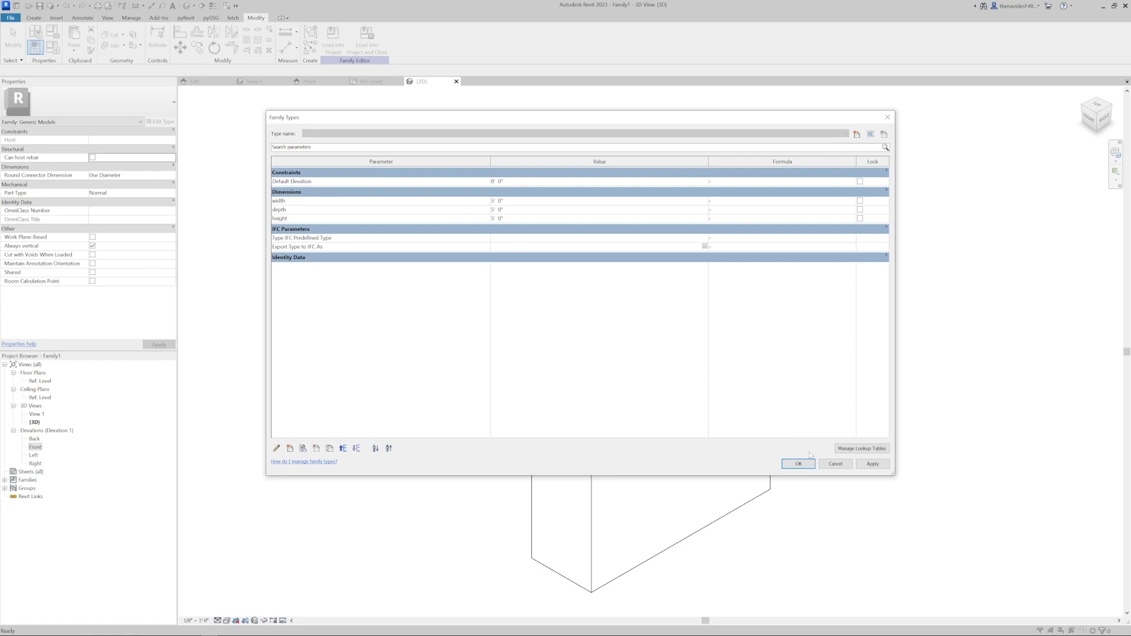
{"action": "left_click", "coordinate": [792, 464]}
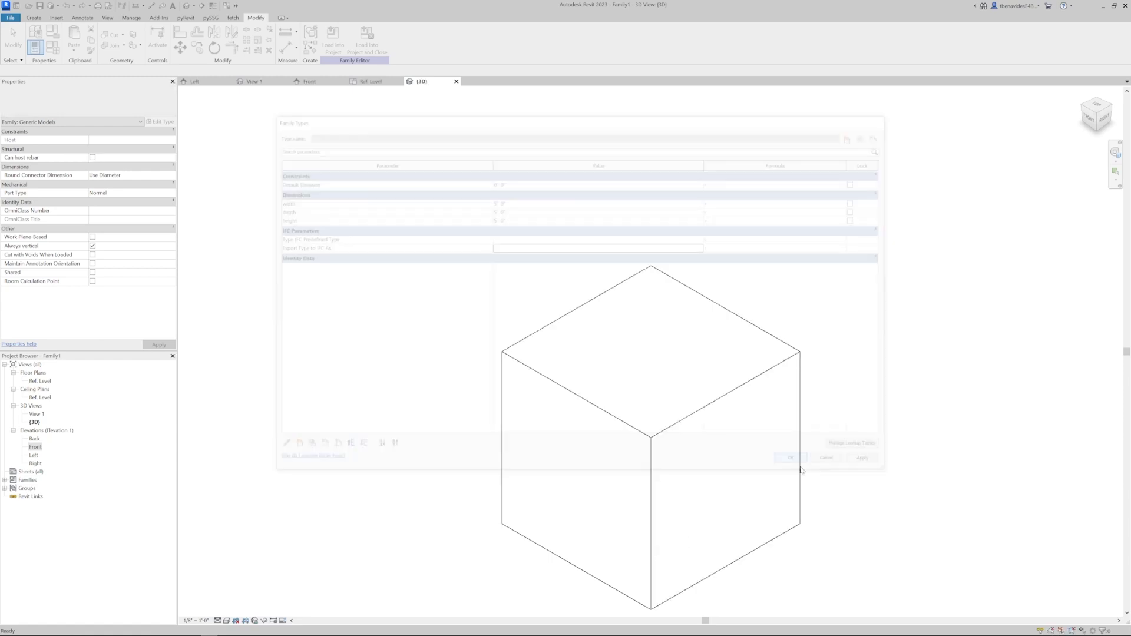